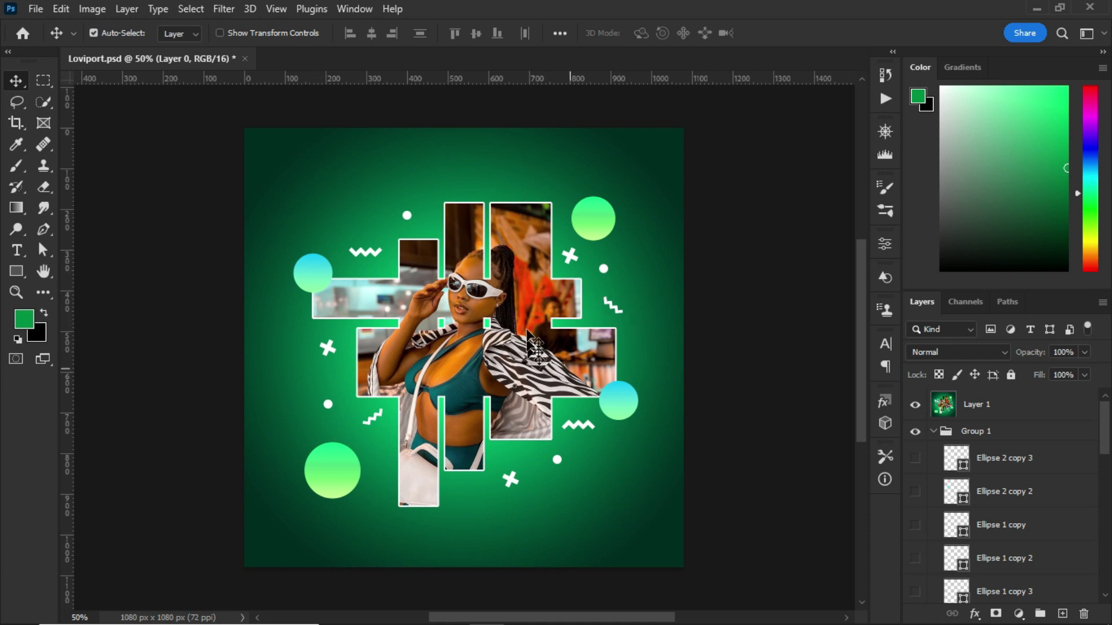
# Step: Select the merged Layer 1 at the top of the Loviport layer stack
pyautogui.click(959, 410)
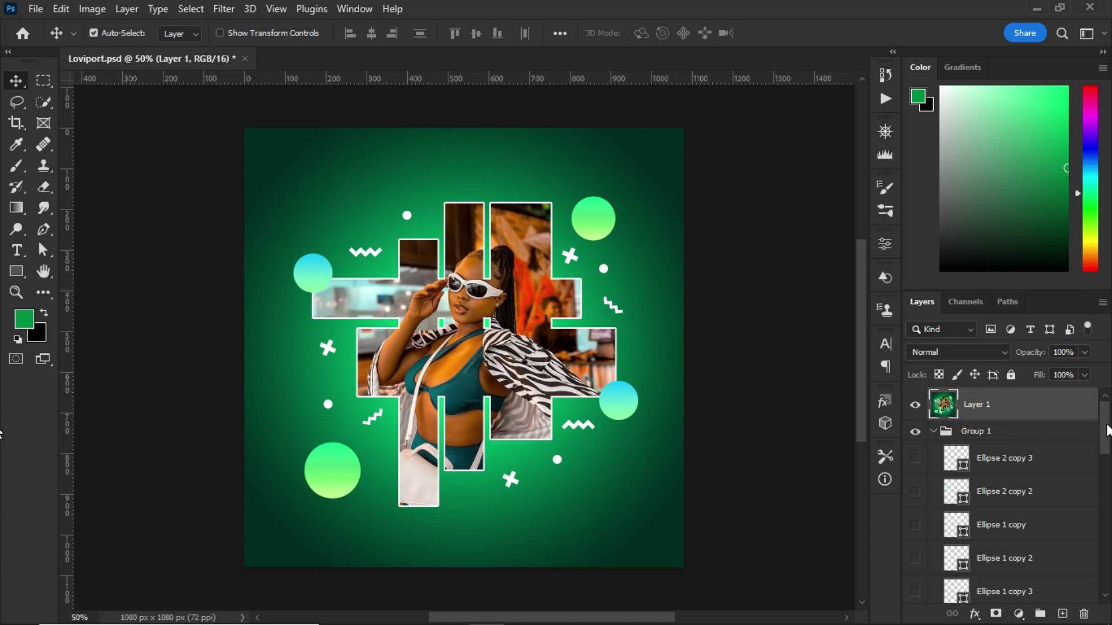
pyautogui.moveTo(1106, 429); pyautogui.dragTo(1104, 399)
# Step: Create Untitled-1 from the Custom 1080x1080 preset, keeping 16 bit depth
pyautogui.hotkey('ctrl', 'n')
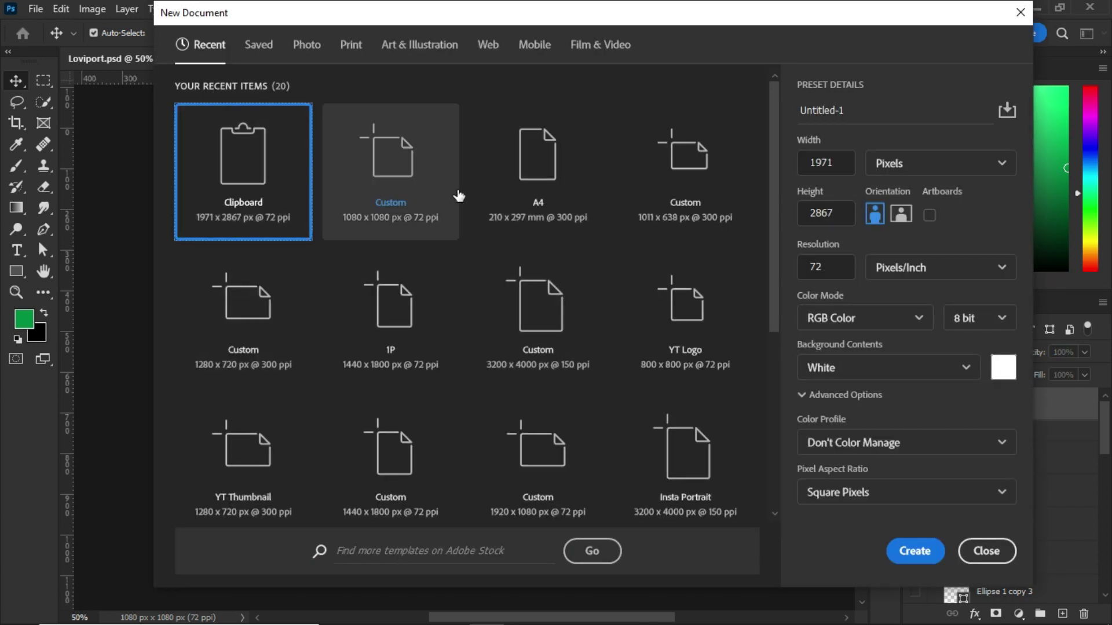
pyautogui.click(397, 207)
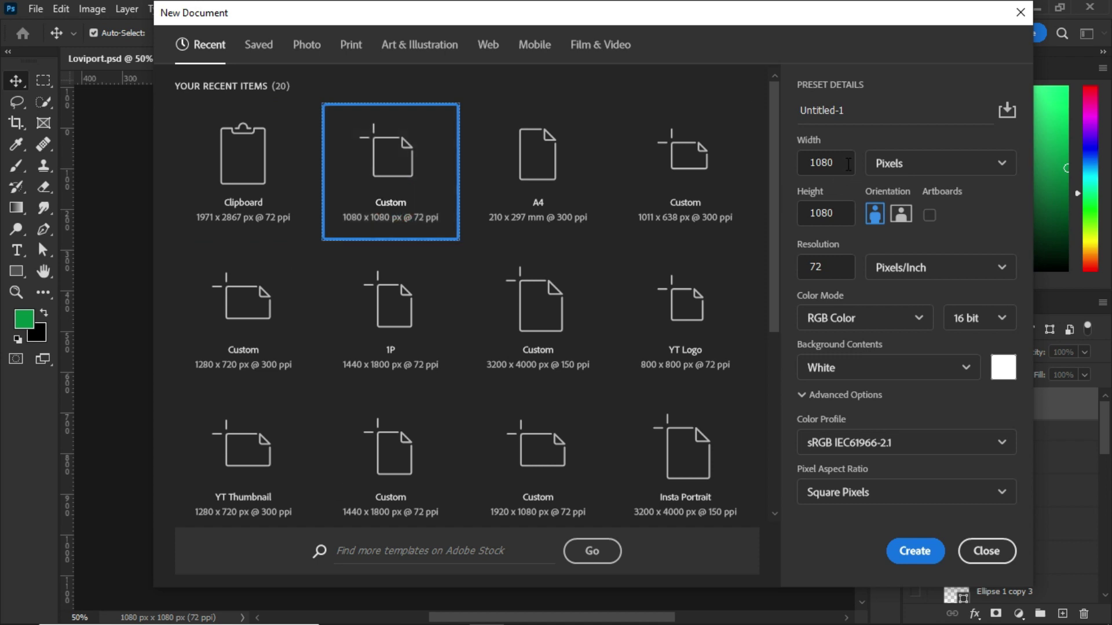
pyautogui.click(989, 326)
pyautogui.click(973, 377)
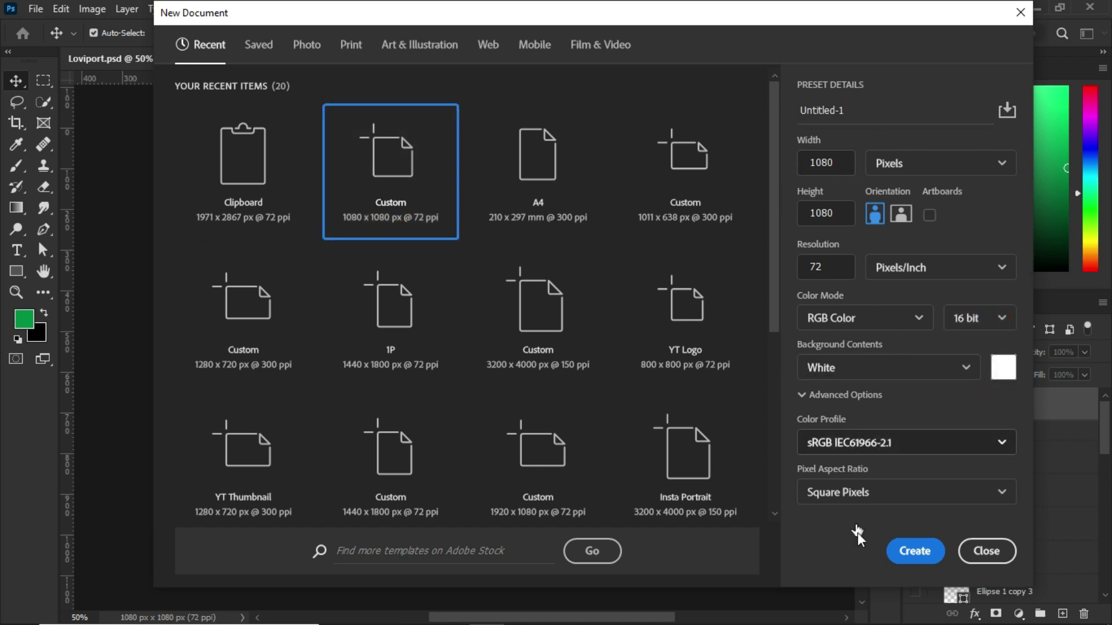
pyautogui.click(915, 544)
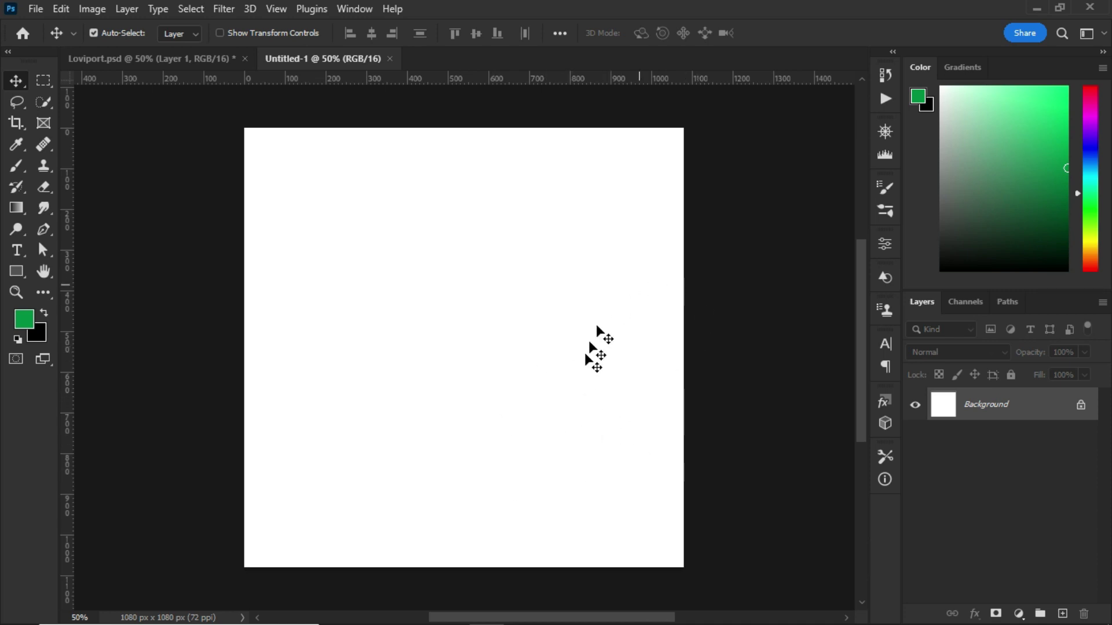
# Step: Close Untitled-1, hide Layer 1, and select the Gradient Fill 1 layer
pyautogui.click(391, 57)
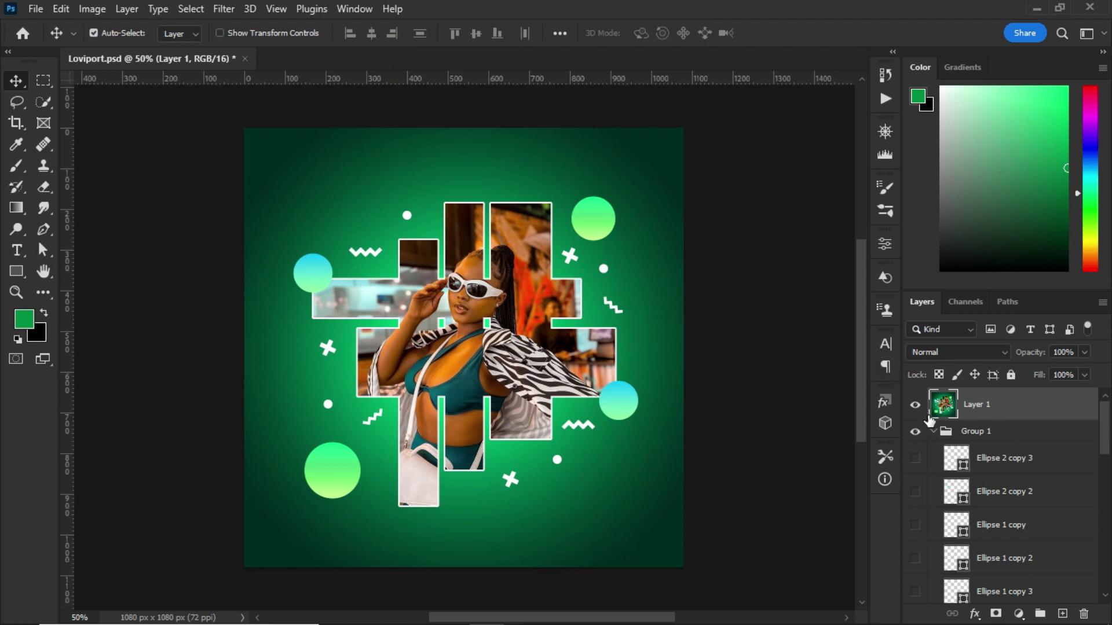
pyautogui.click(916, 406)
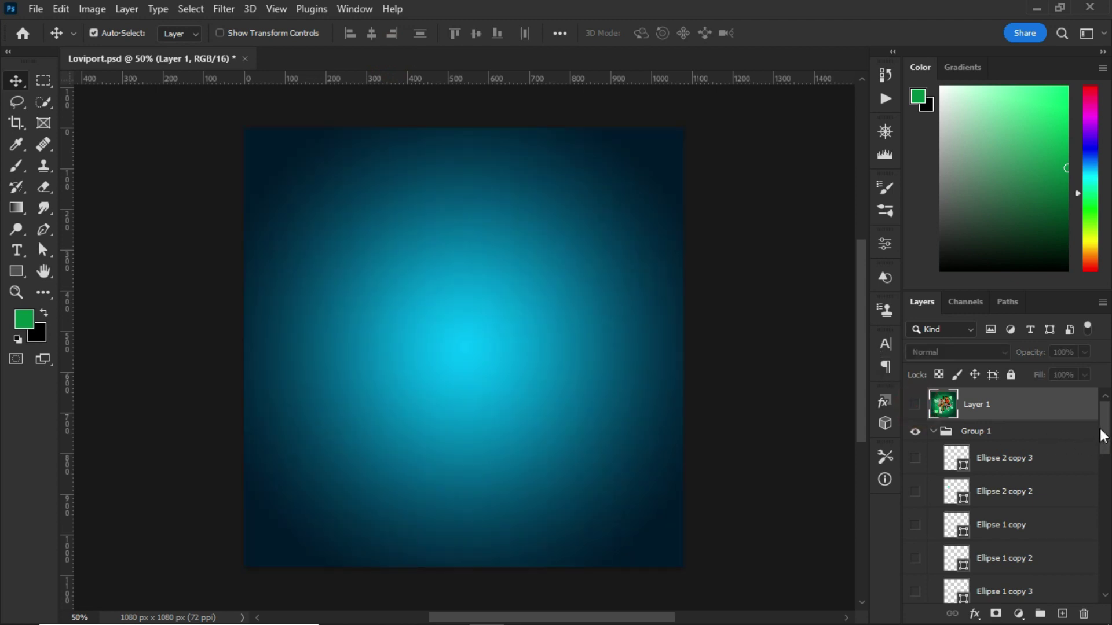
pyautogui.moveTo(1106, 434); pyautogui.dragTo(1103, 576)
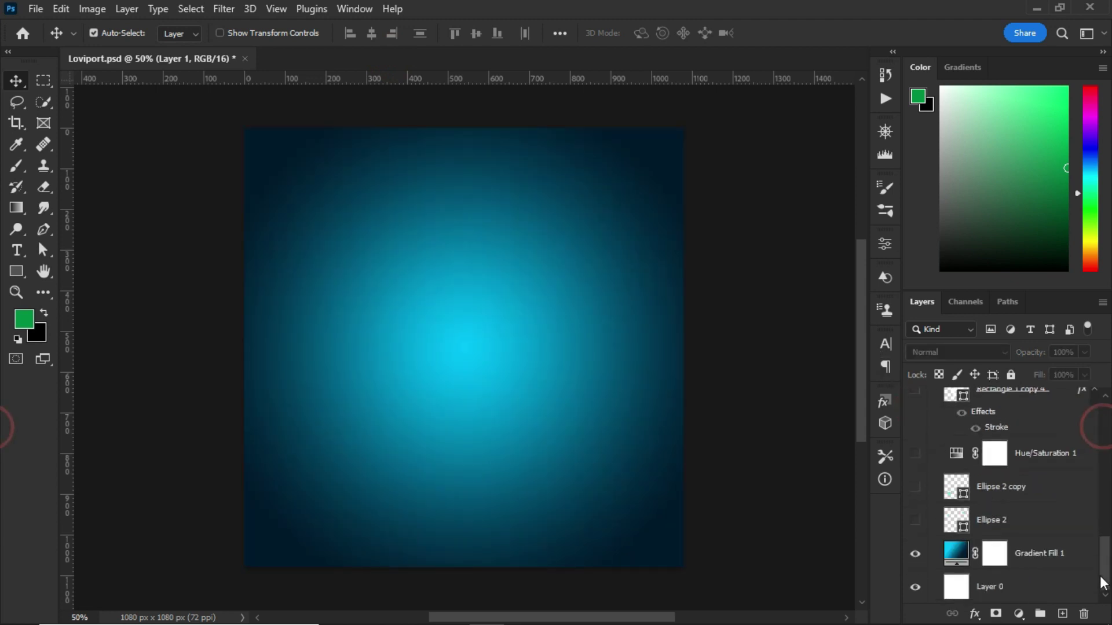
pyautogui.click(1042, 555)
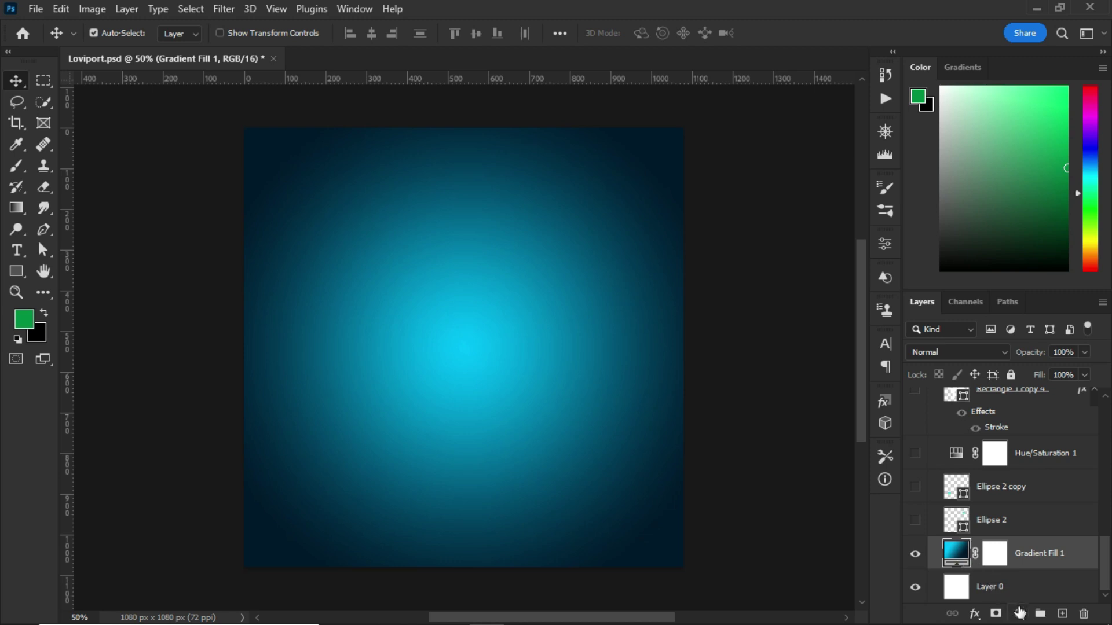
pyautogui.click(1018, 613)
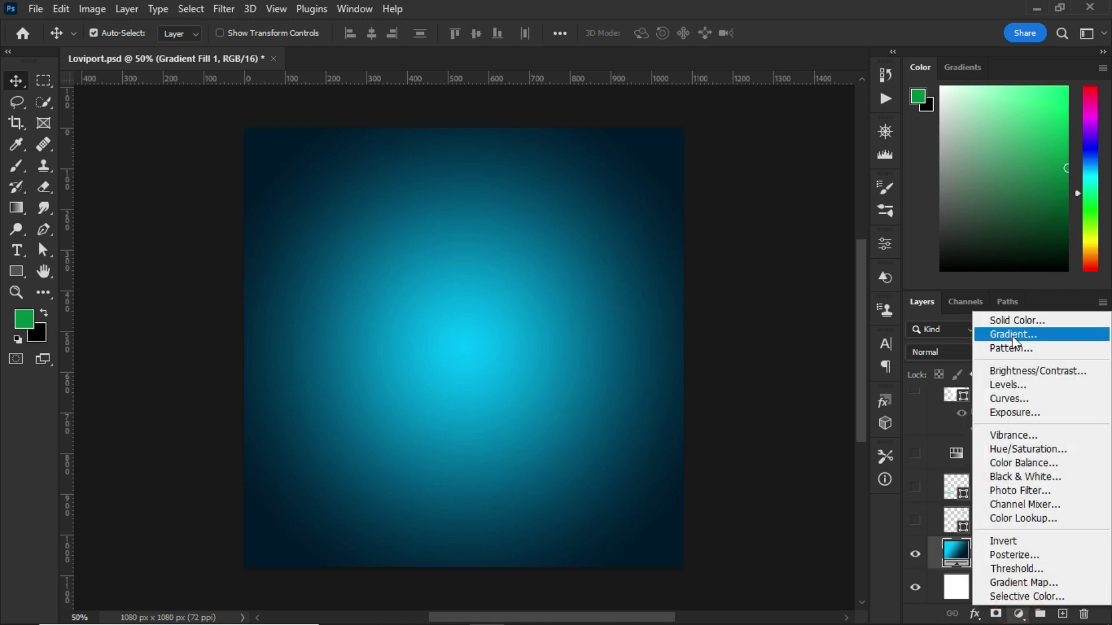
pyautogui.click(959, 553)
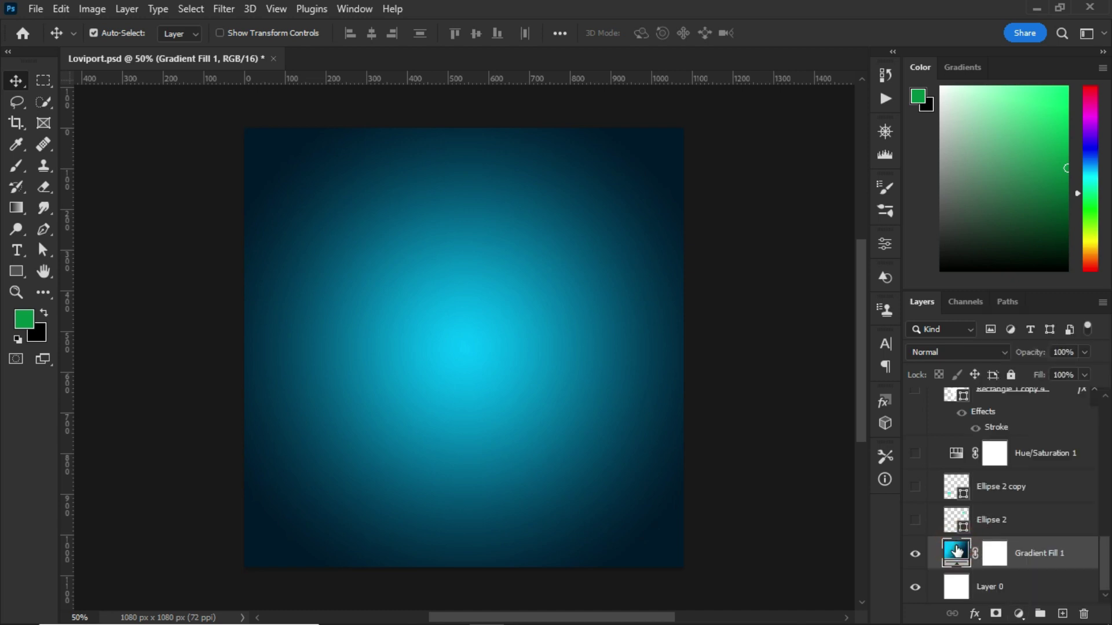
pyautogui.doubleClick(957, 551)
pyautogui.click(519, 228)
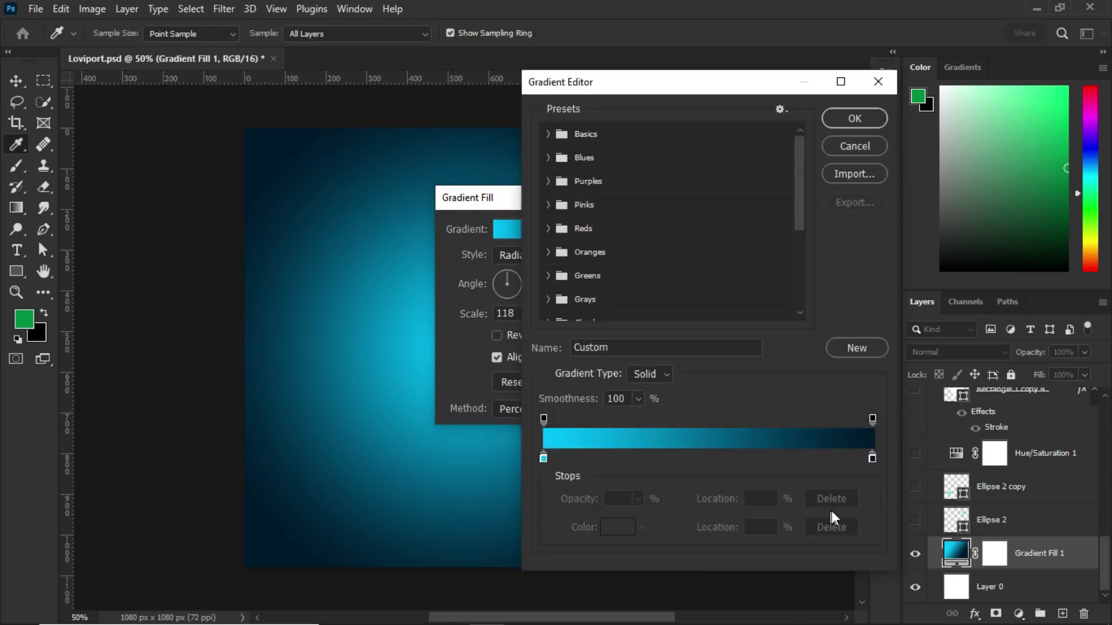
pyautogui.click(853, 149)
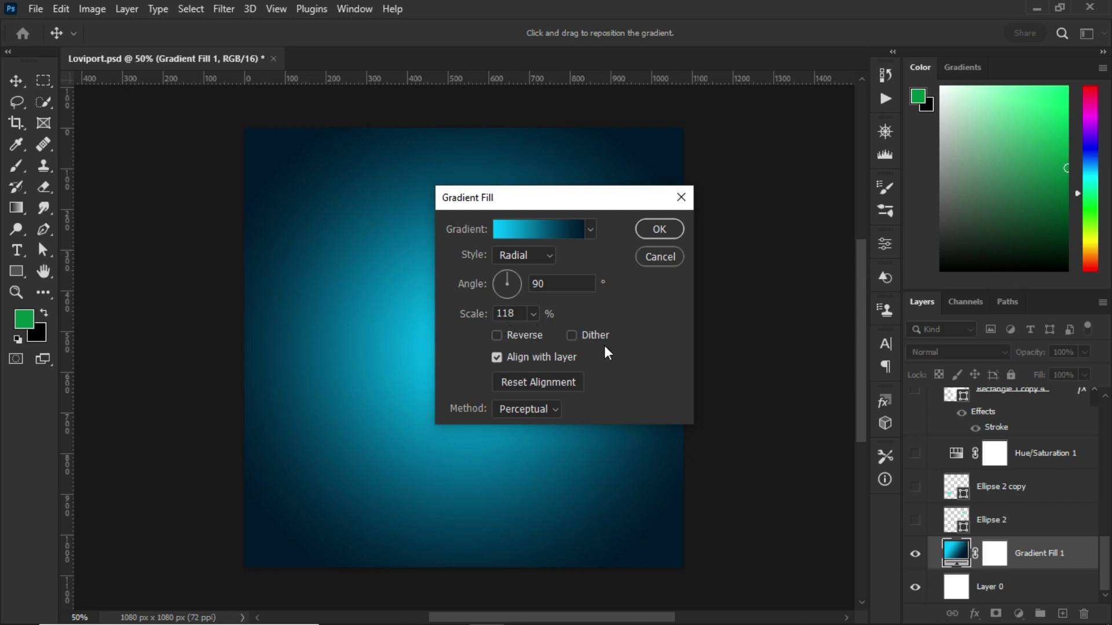
pyautogui.click(660, 257)
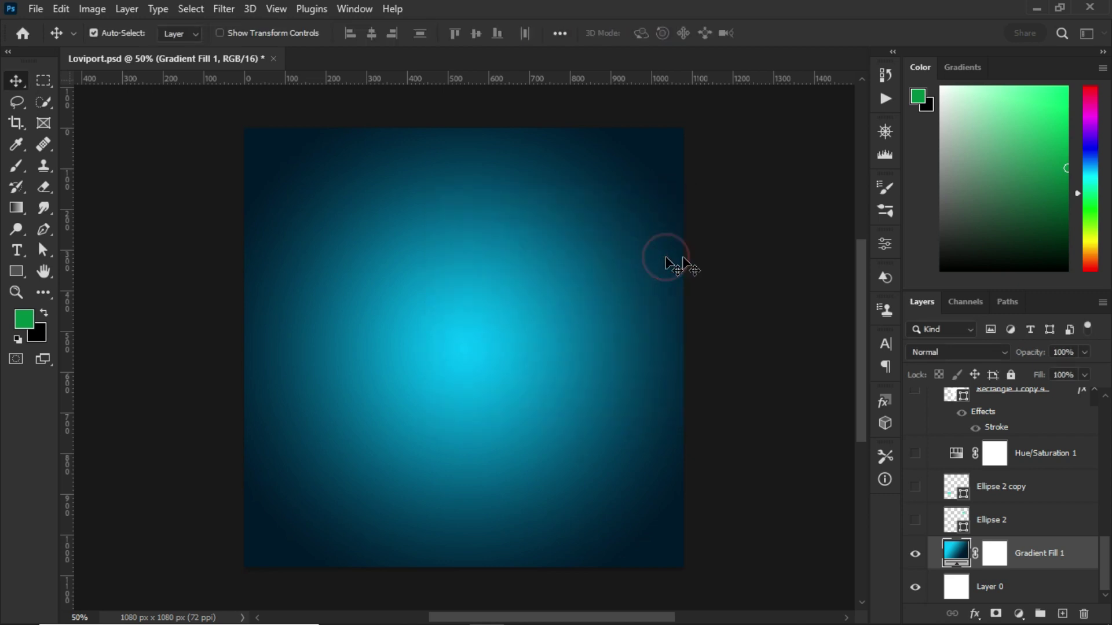
# Step: Show and select Hue/Saturation 1, confirming its Hue of −41 in Properties
pyautogui.moveTo(1106, 570); pyautogui.dragTo(1105, 563)
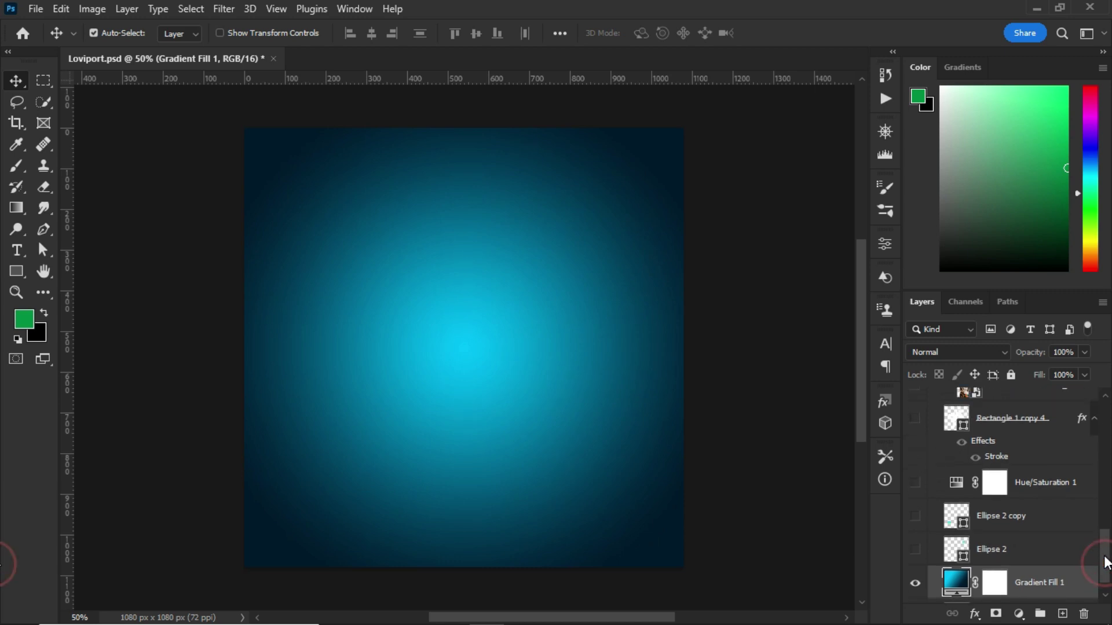
pyautogui.click(916, 484)
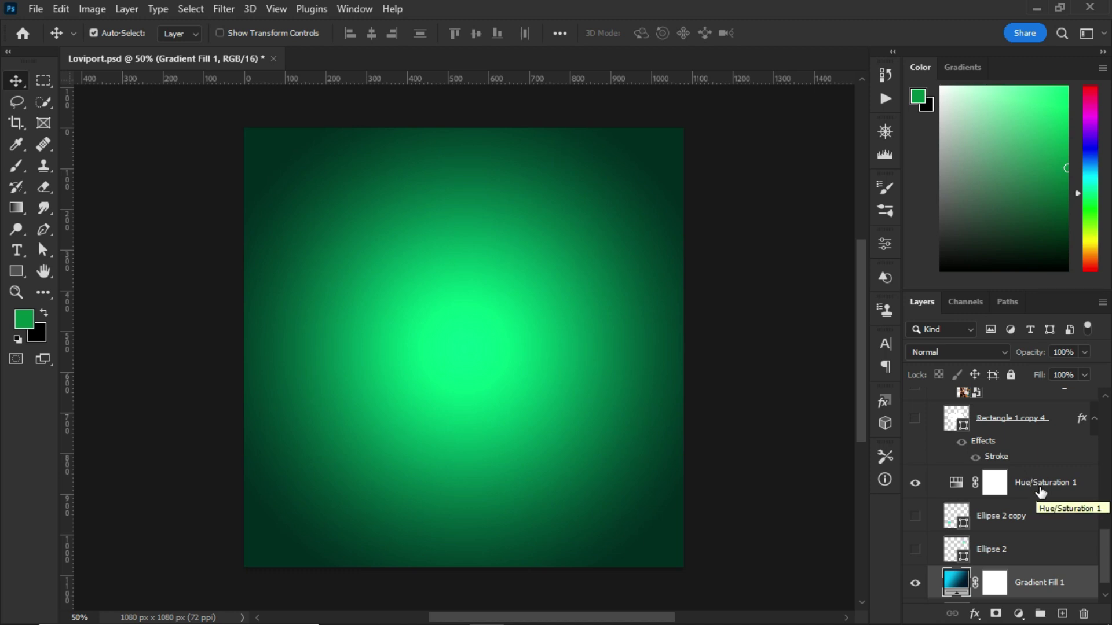
pyautogui.click(1041, 491)
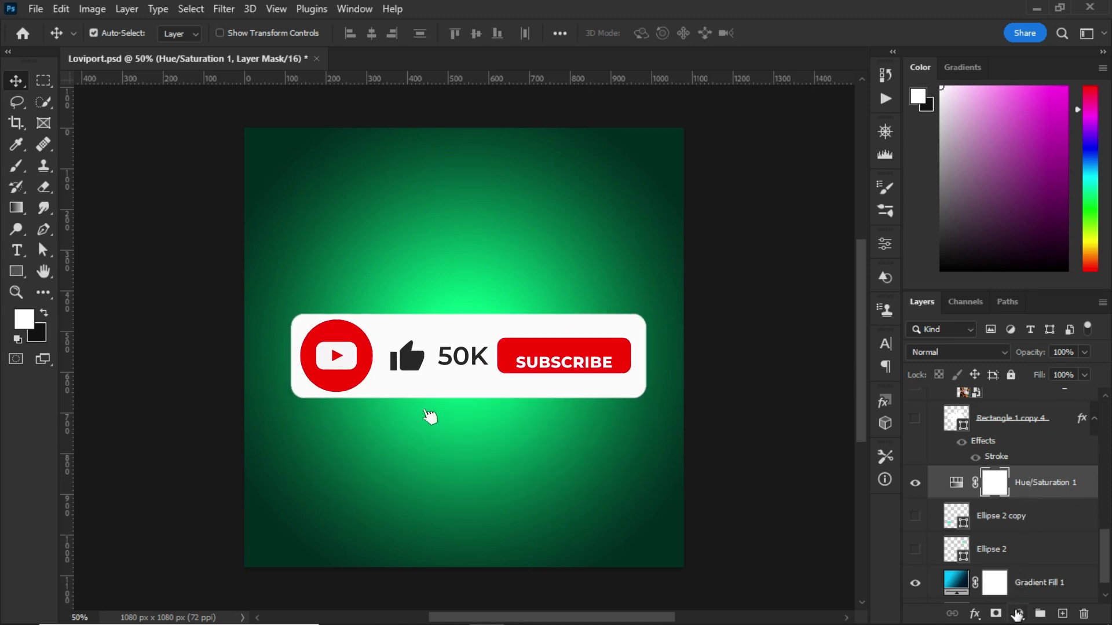
pyautogui.click(1018, 613)
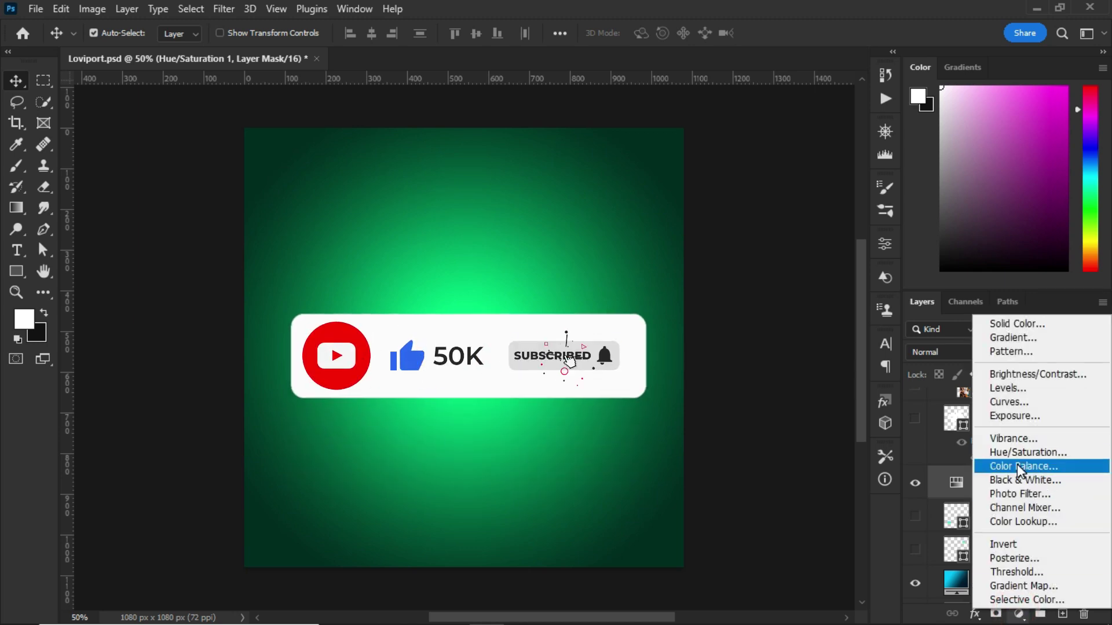
pyautogui.click(953, 485)
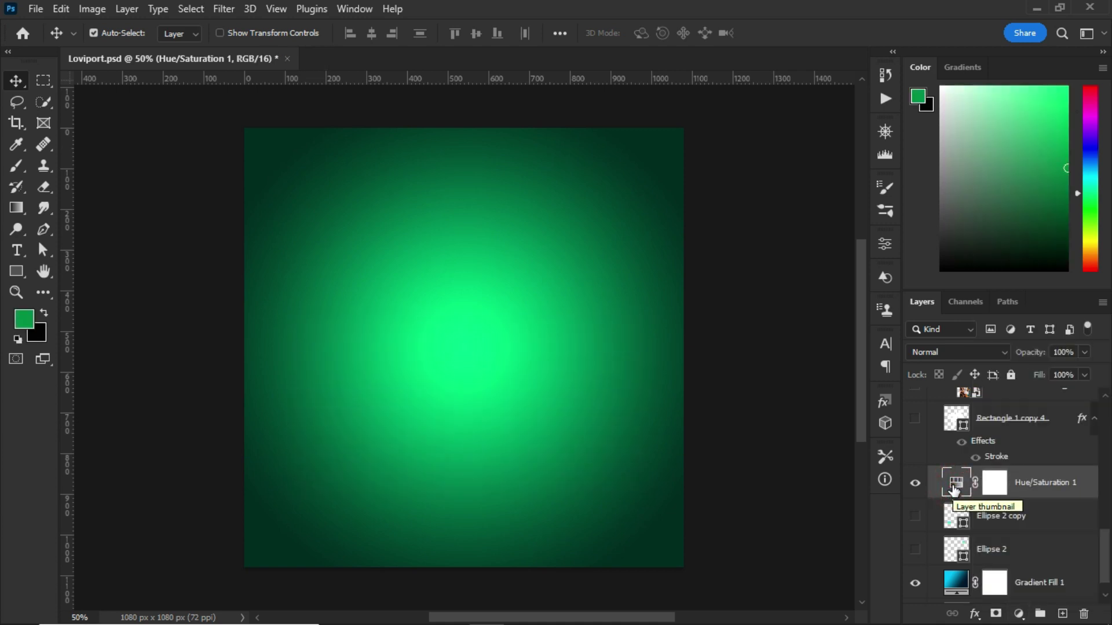
pyautogui.doubleClick(953, 488)
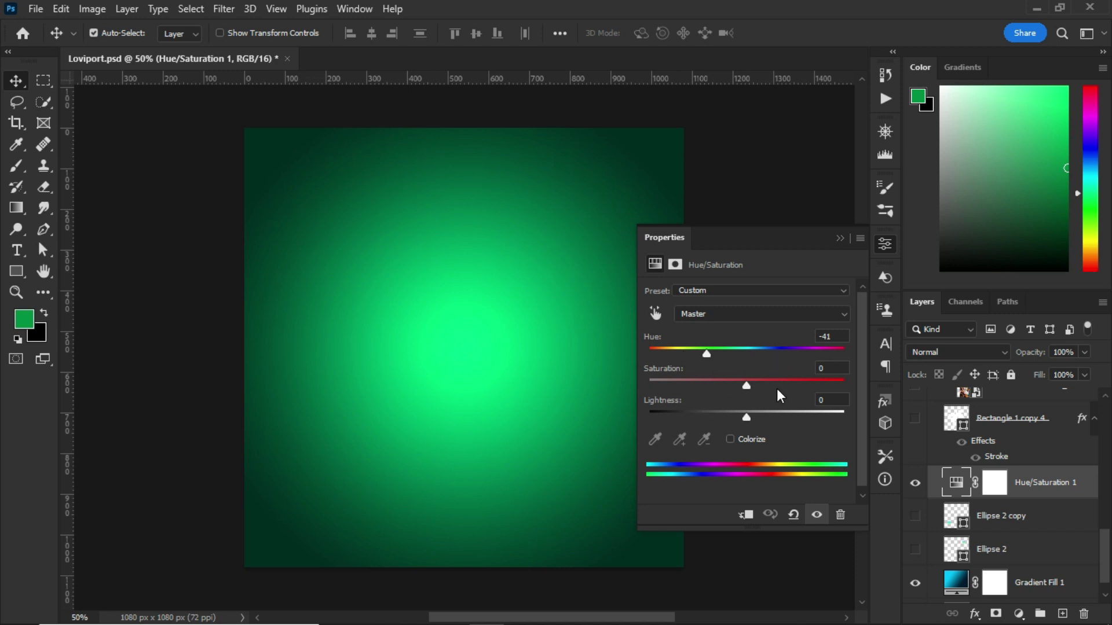
pyautogui.click(839, 239)
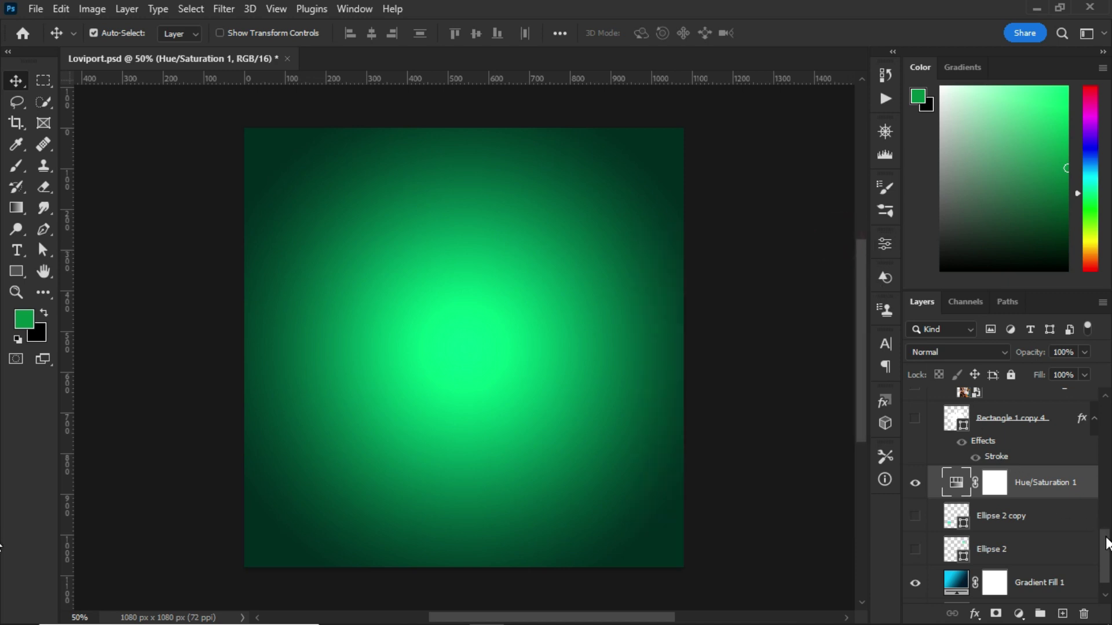
# Step: Show the Rectangle 1 copy 4 grid layer, undoing an accidental move
pyautogui.moveTo(1107, 549); pyautogui.dragTo(1109, 528)
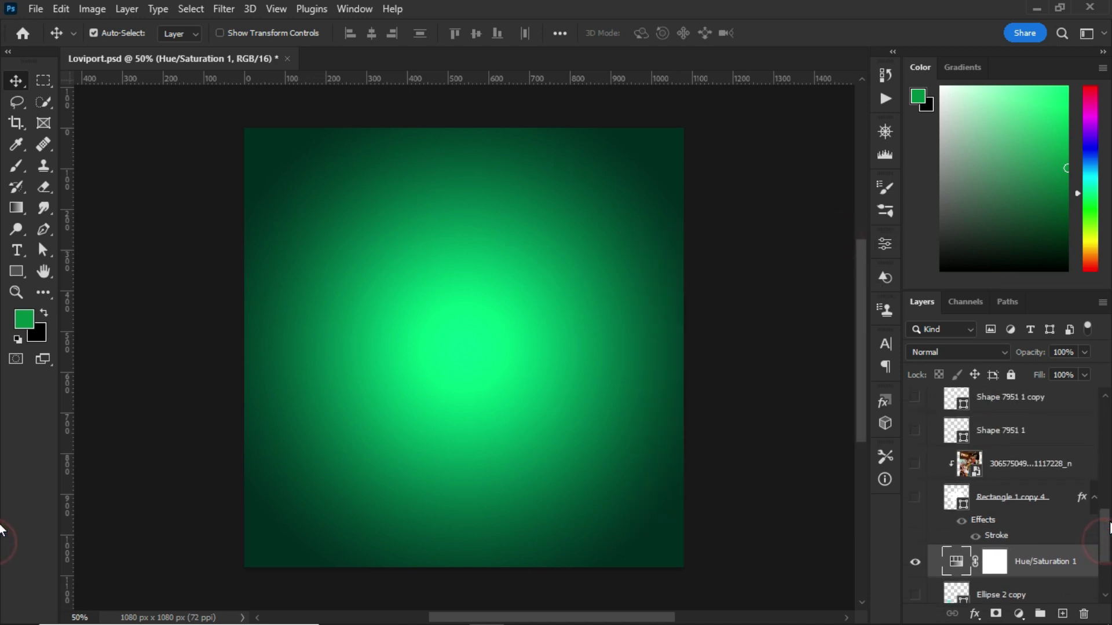
pyautogui.click(914, 497)
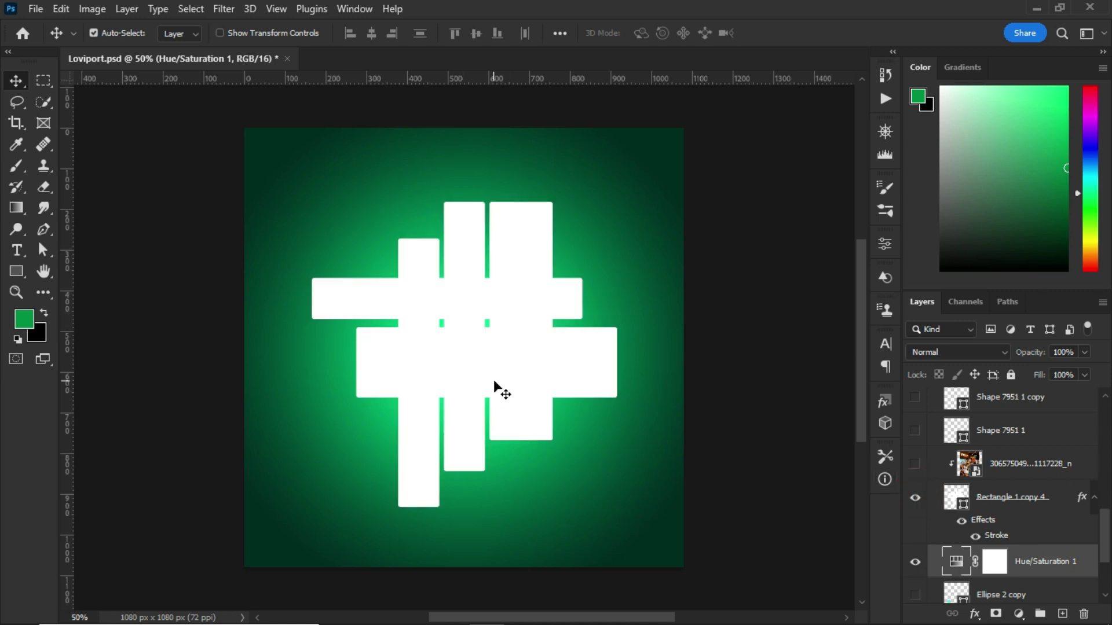
pyautogui.moveTo(484, 355); pyautogui.dragTo(485, 386)
pyautogui.hotkey('ctrl', 'z')
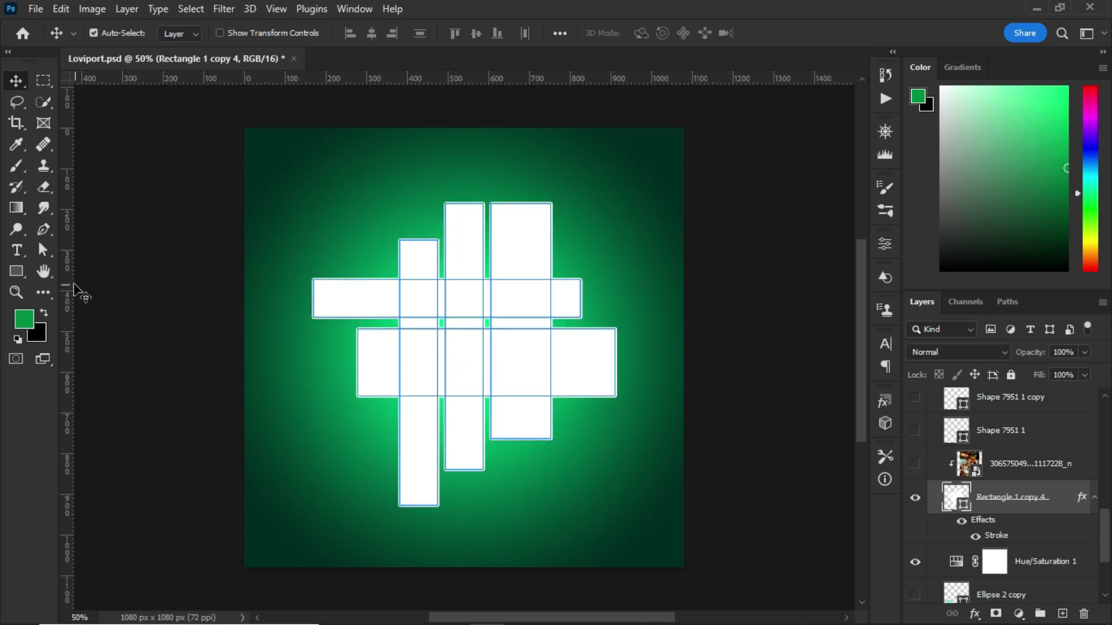
# Step: Draw a tall 35 x 498 px bar and a 319 x 32 px horizontal bar at left
pyautogui.click(17, 274)
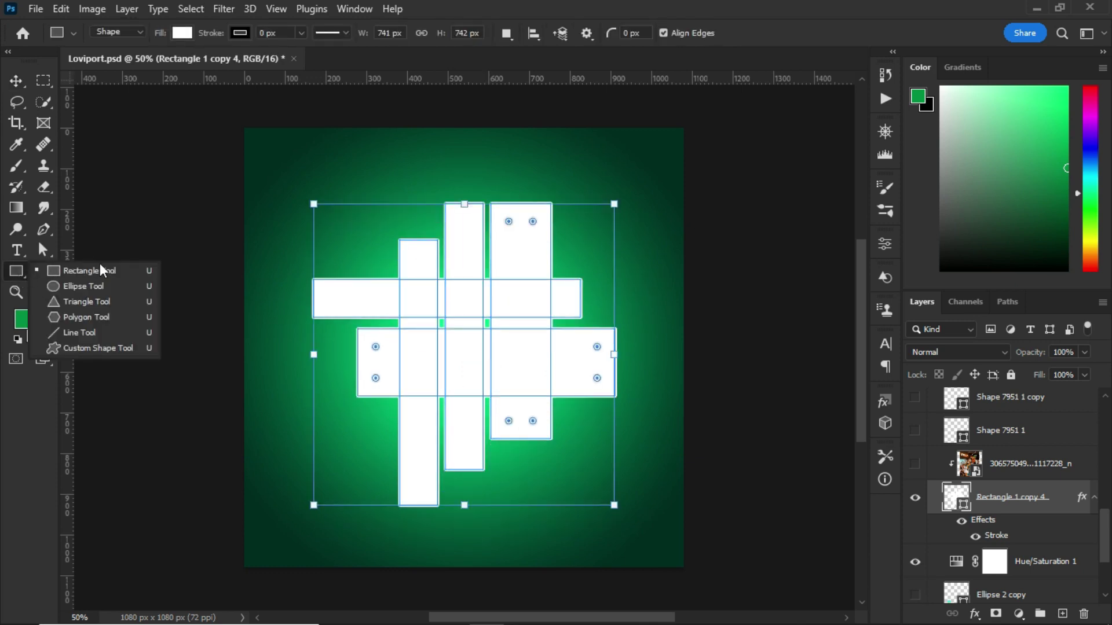
pyautogui.click(100, 270)
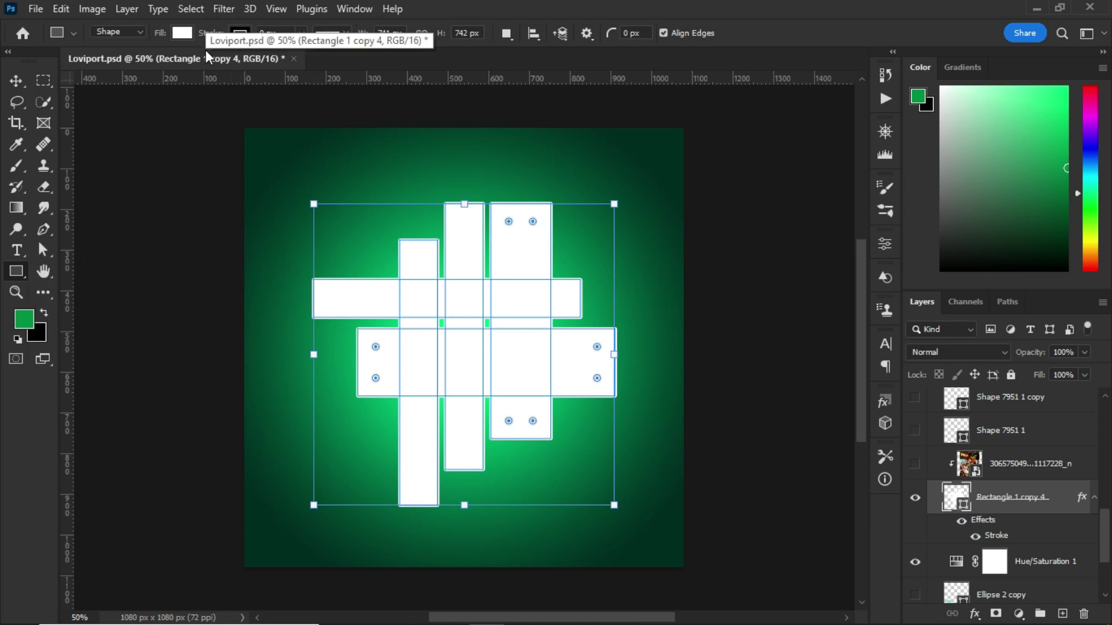
pyautogui.moveTo(273, 156); pyautogui.dragTo(258, 358)
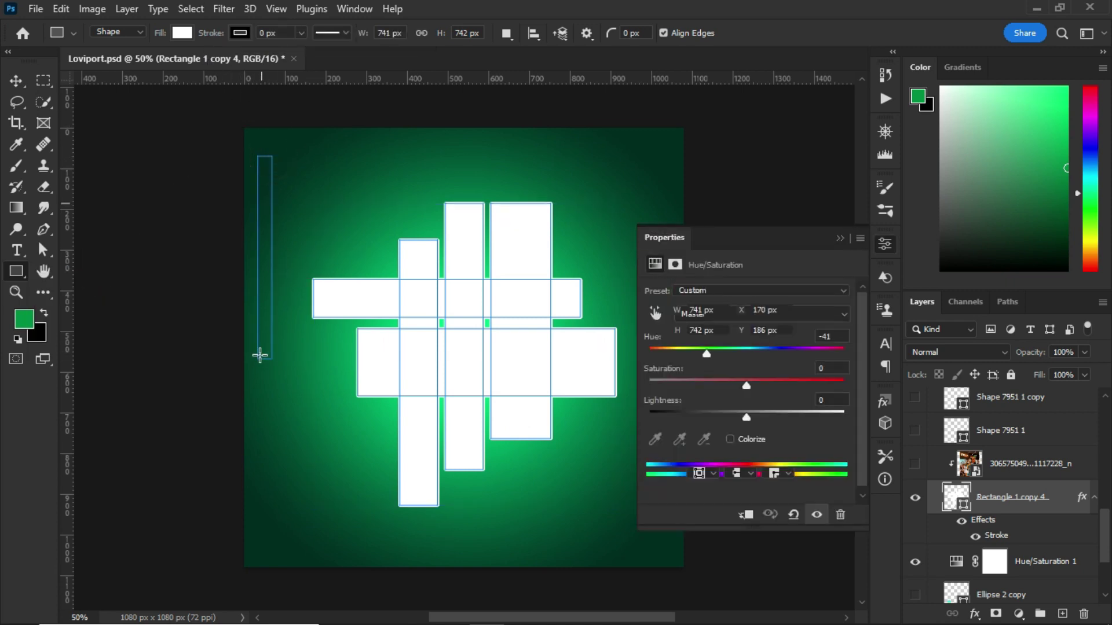
pyautogui.moveTo(224, 234); pyautogui.dragTo(354, 223)
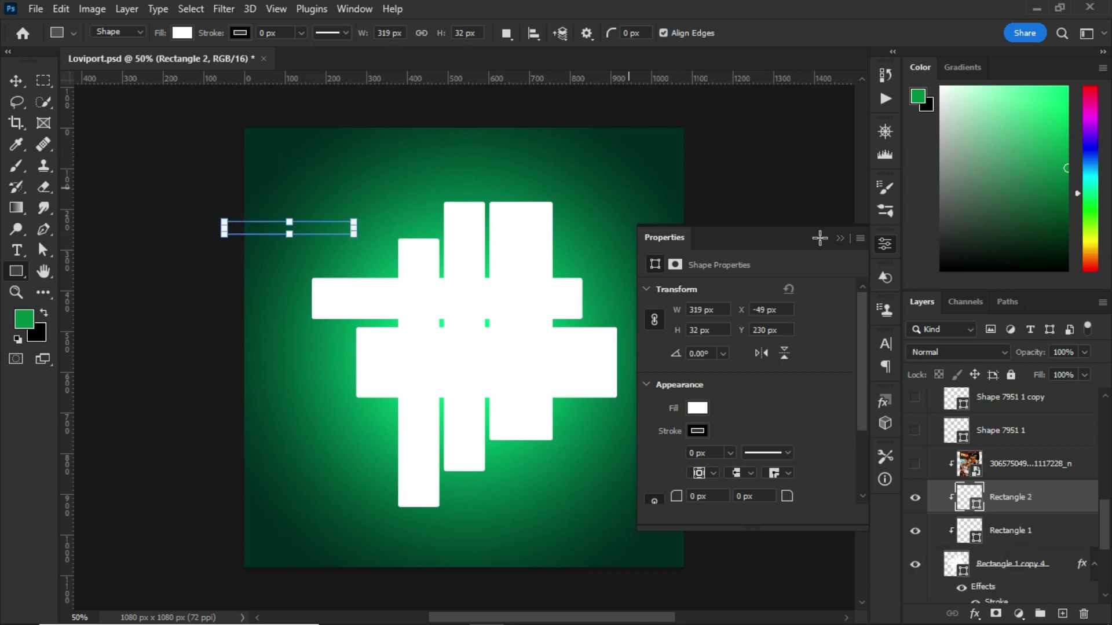
# Step: Delete the stray Rectangle 2 and Rectangle 1 layers and deselect all
pyautogui.click(839, 237)
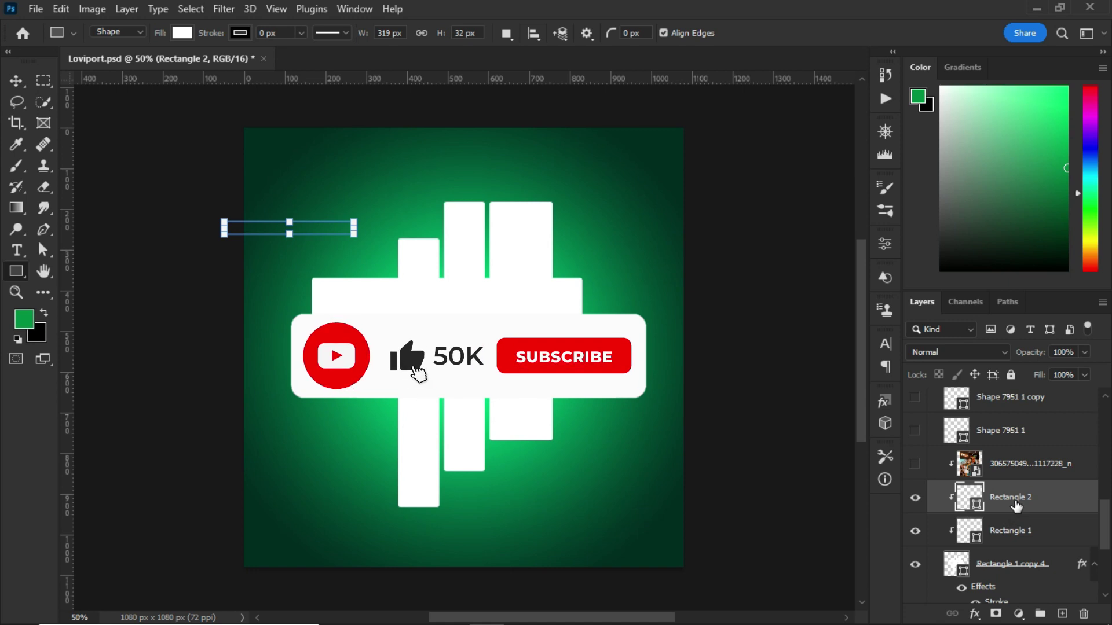
pyautogui.press('Delete')
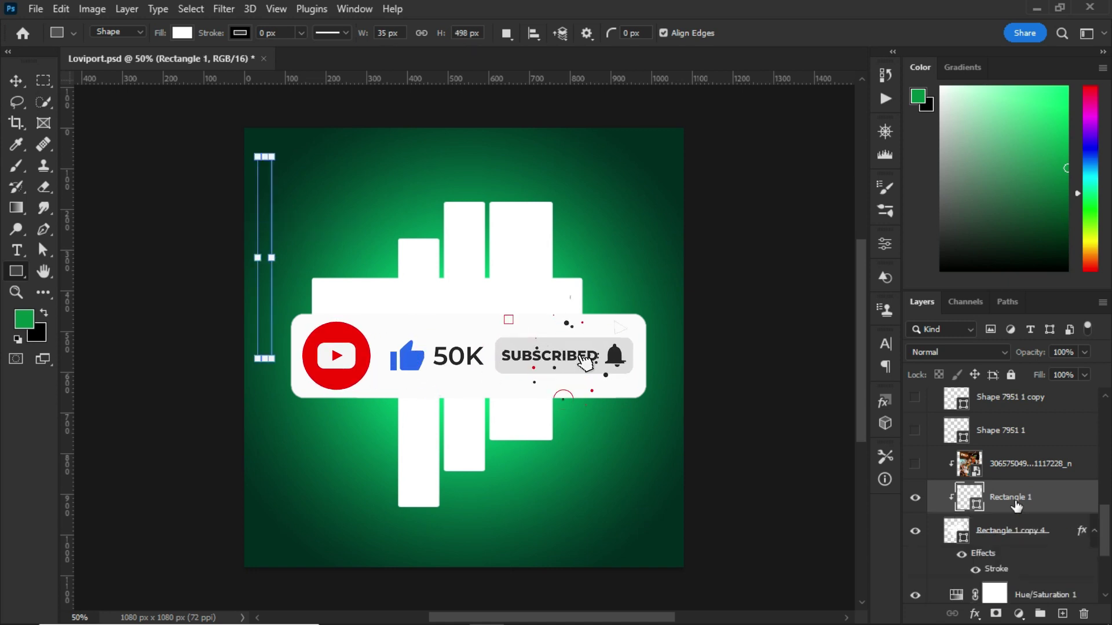
pyautogui.press('Delete')
pyautogui.press('v')
pyautogui.click(739, 374)
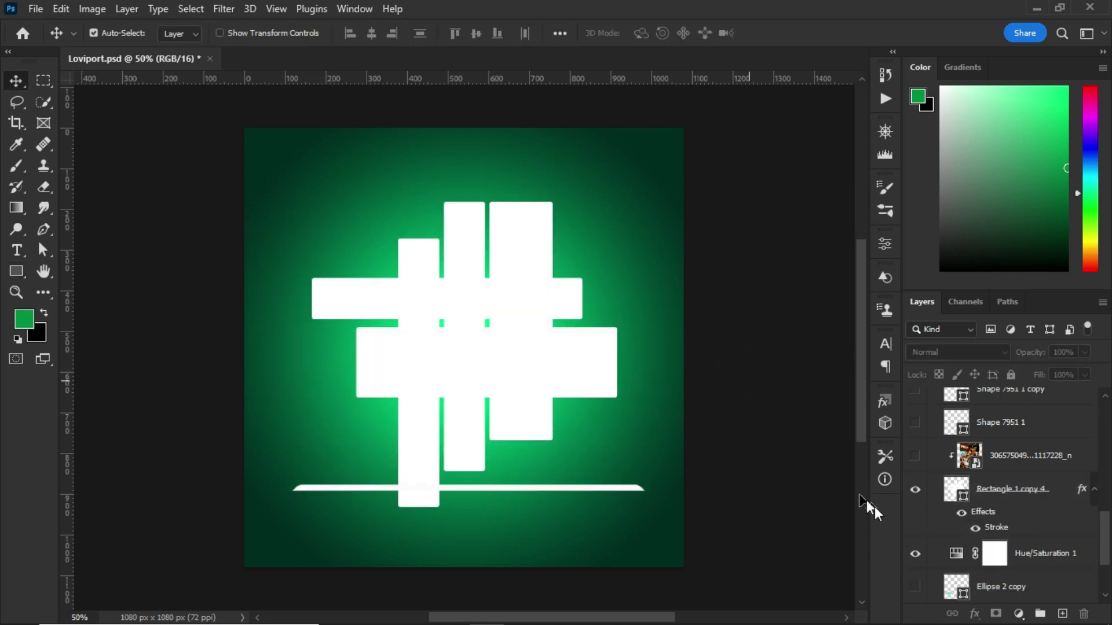
# Step: Show the woman's photo layer, release and re-create its clipping mask into the grid
pyautogui.click(915, 455)
pyautogui.rightClick(1003, 454)
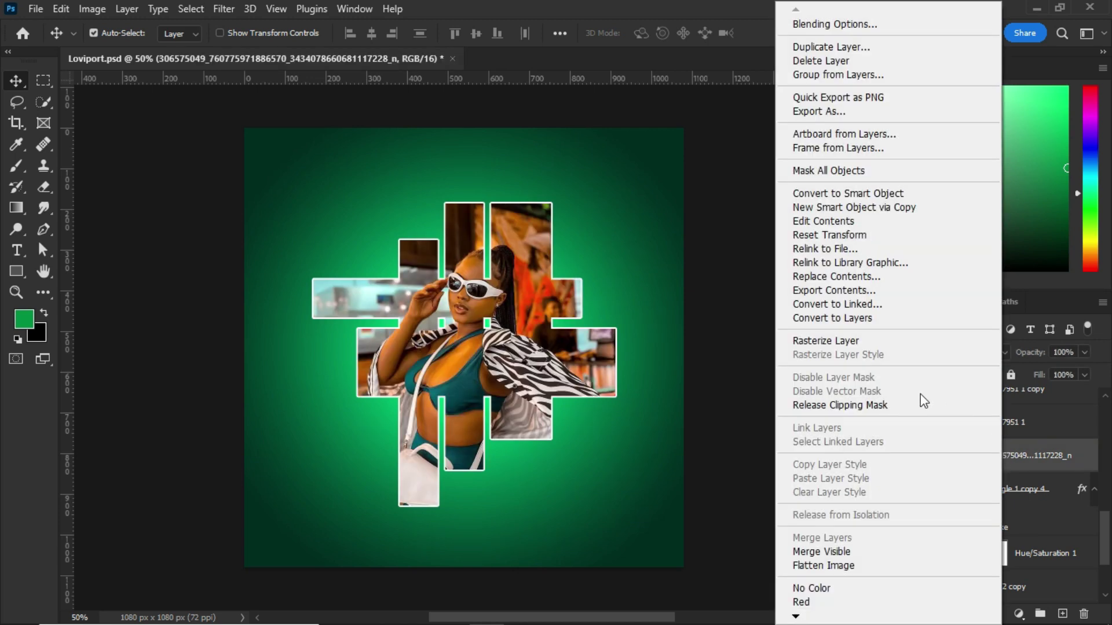
pyautogui.click(903, 405)
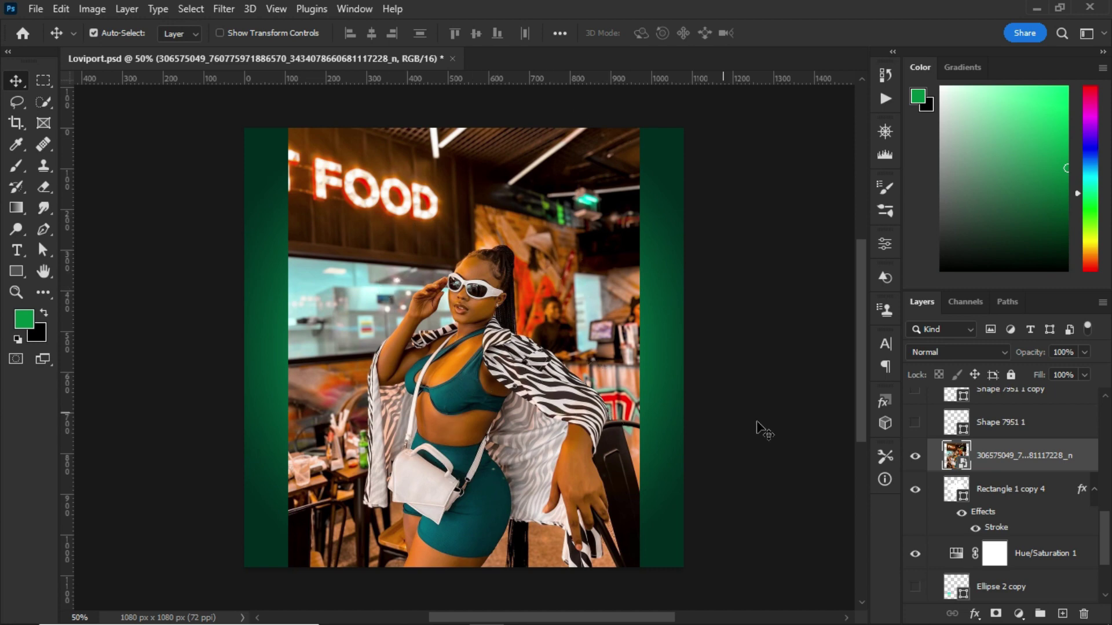
pyautogui.rightClick(1042, 462)
pyautogui.click(925, 402)
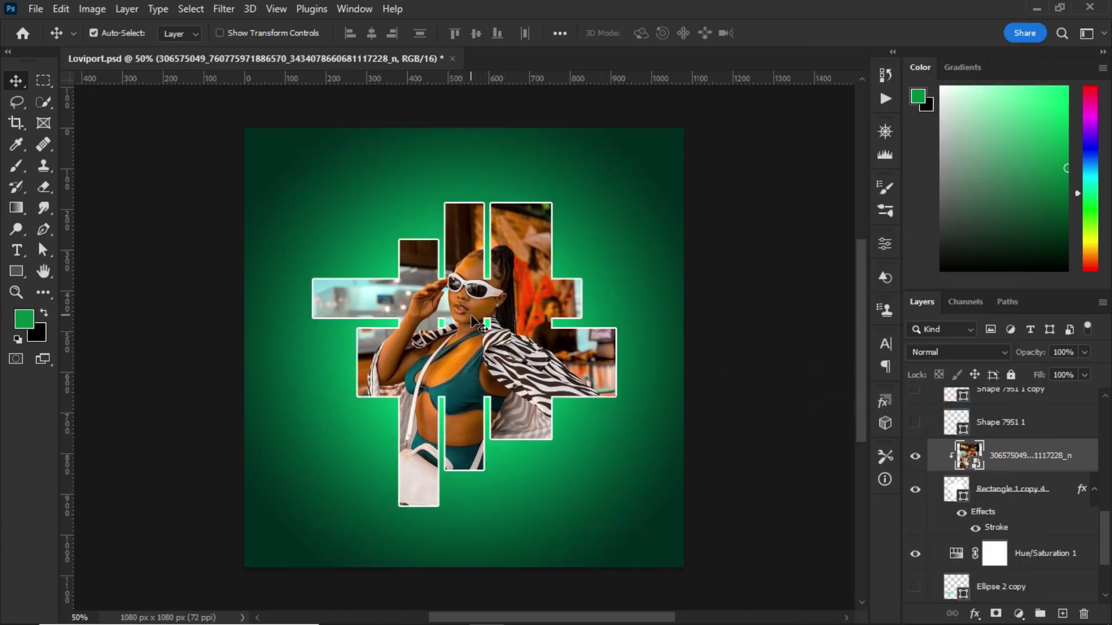
# Step: Show the three white cross shapes and four white zigzag layers
pyautogui.moveTo(1105, 532); pyautogui.dragTo(1105, 499)
pyautogui.click(915, 552)
pyautogui.click(915, 518)
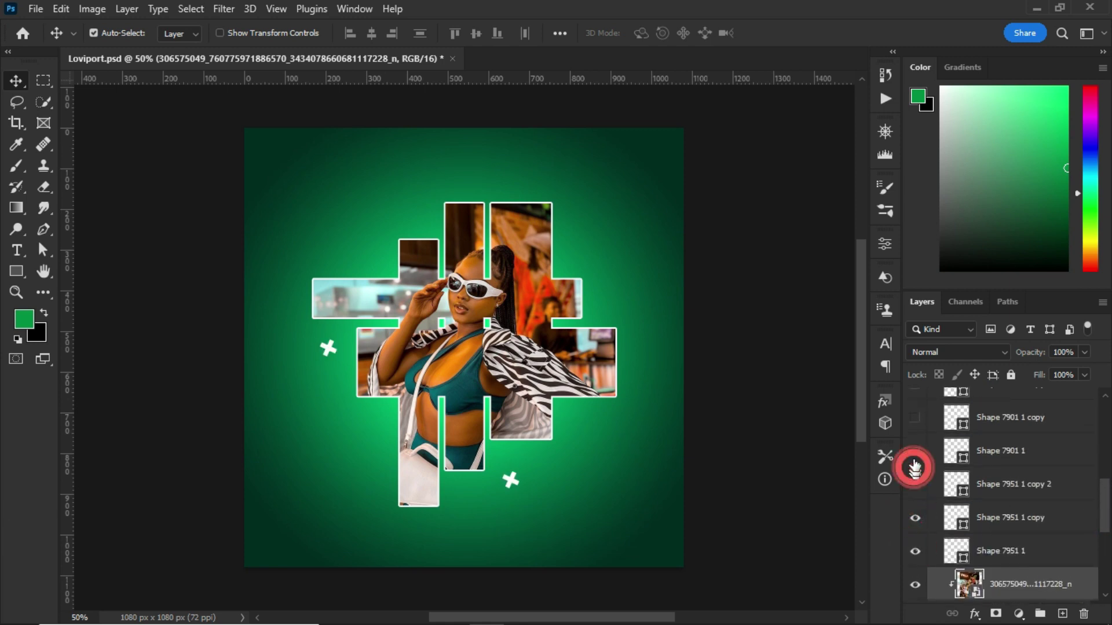
pyautogui.click(915, 451)
pyautogui.click(915, 485)
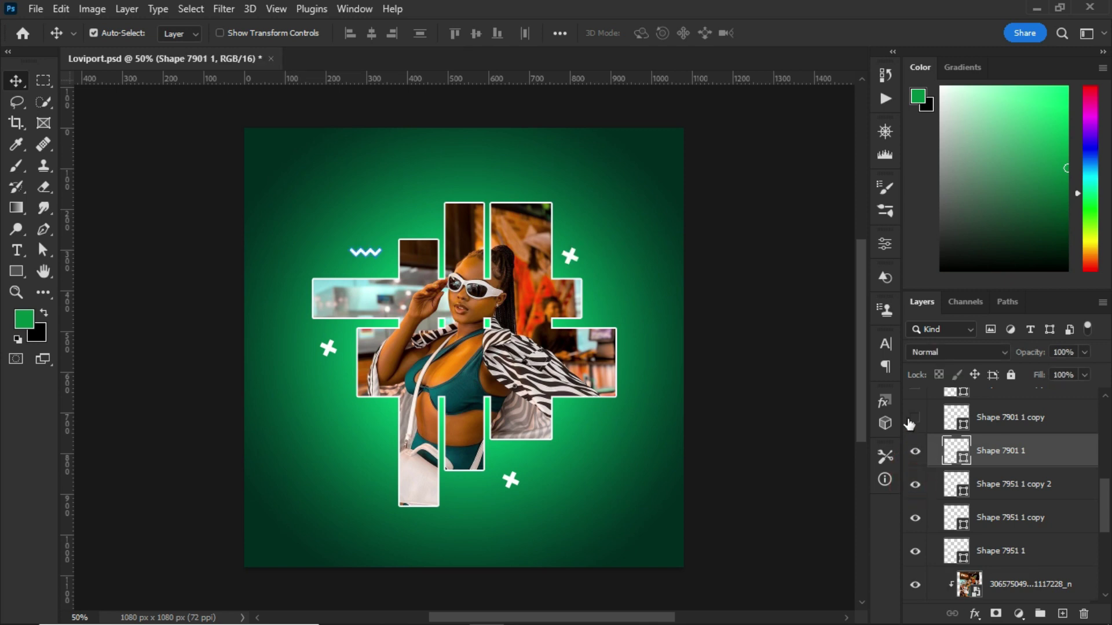
pyautogui.click(912, 419)
pyautogui.scroll(2, 1109, 510)
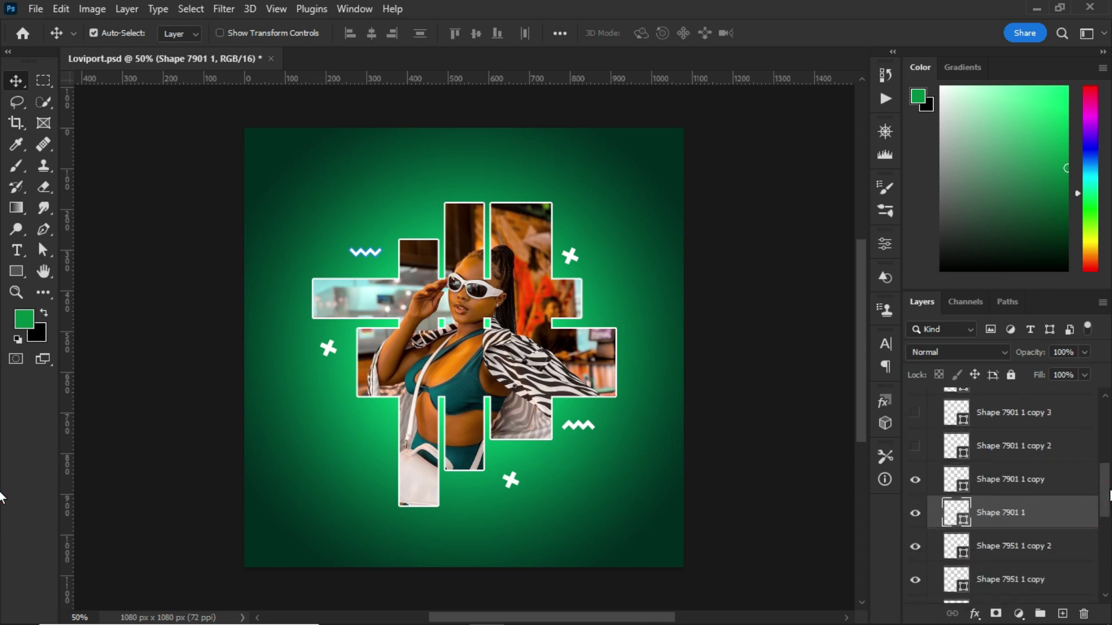
pyautogui.click(916, 447)
pyautogui.click(915, 413)
# Step: Show three small white dot layers from the Ellipse 1 set
pyautogui.moveTo(1103, 485); pyautogui.dragTo(1102, 464)
pyautogui.click(916, 483)
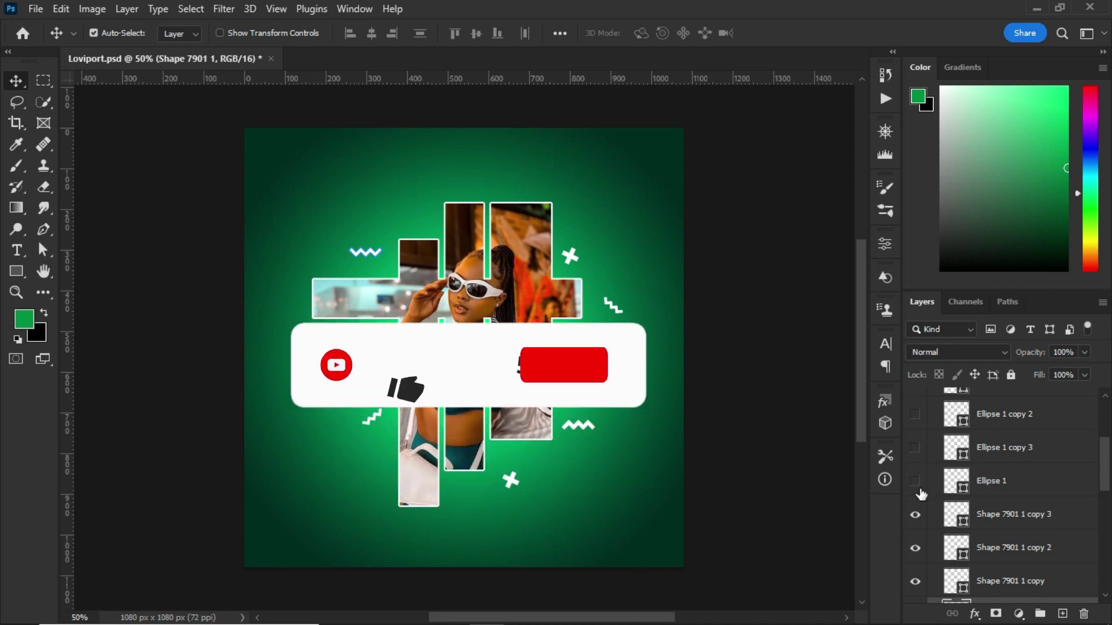
pyautogui.click(916, 447)
pyautogui.click(915, 414)
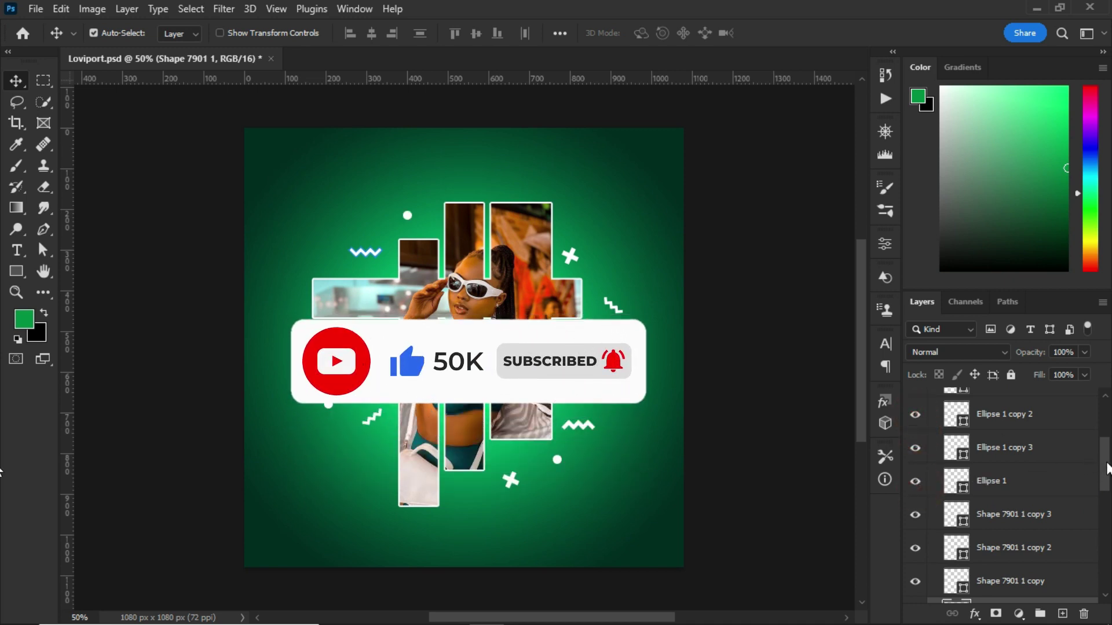
pyautogui.moveTo(1106, 468); pyautogui.dragTo(1104, 448)
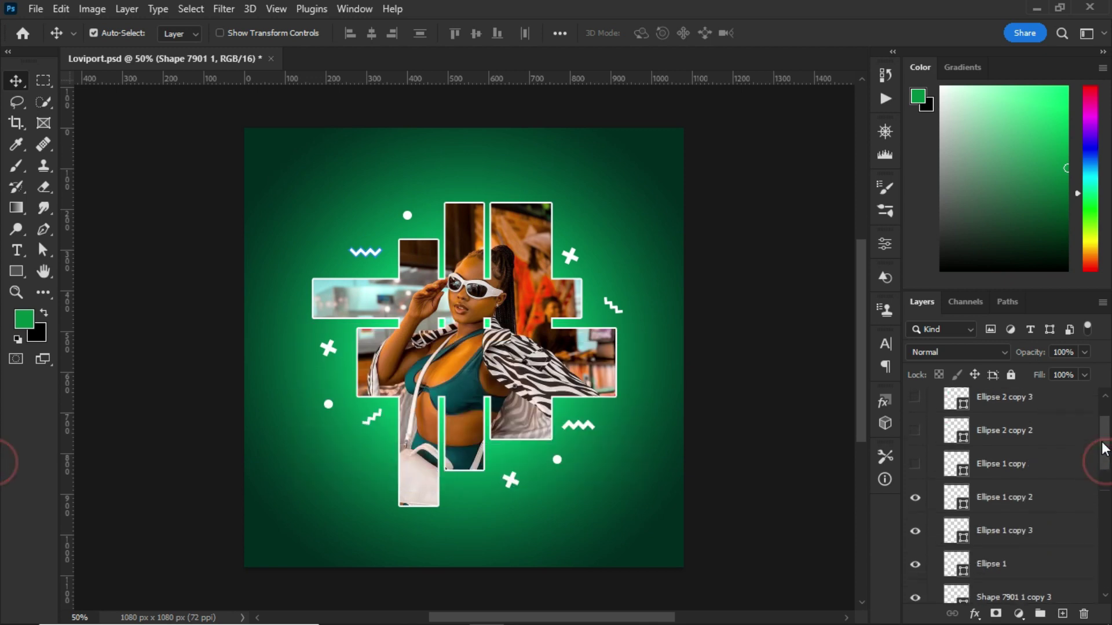
# Step: Show one more white dot plus the left and right cyan gradient circles
pyautogui.click(913, 467)
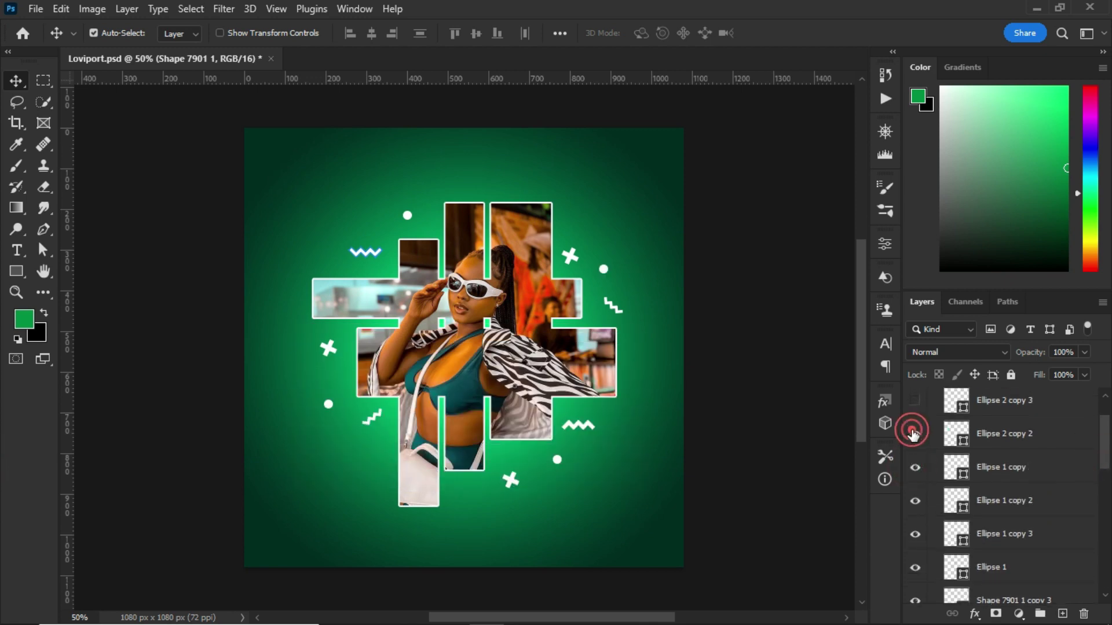
pyautogui.click(913, 434)
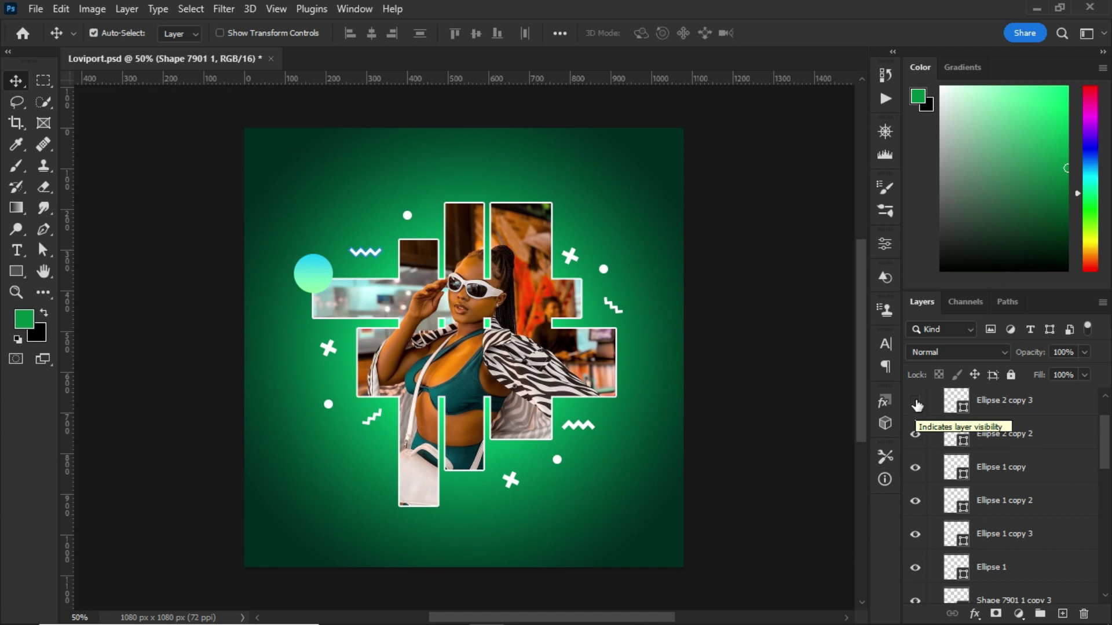
pyautogui.click(915, 401)
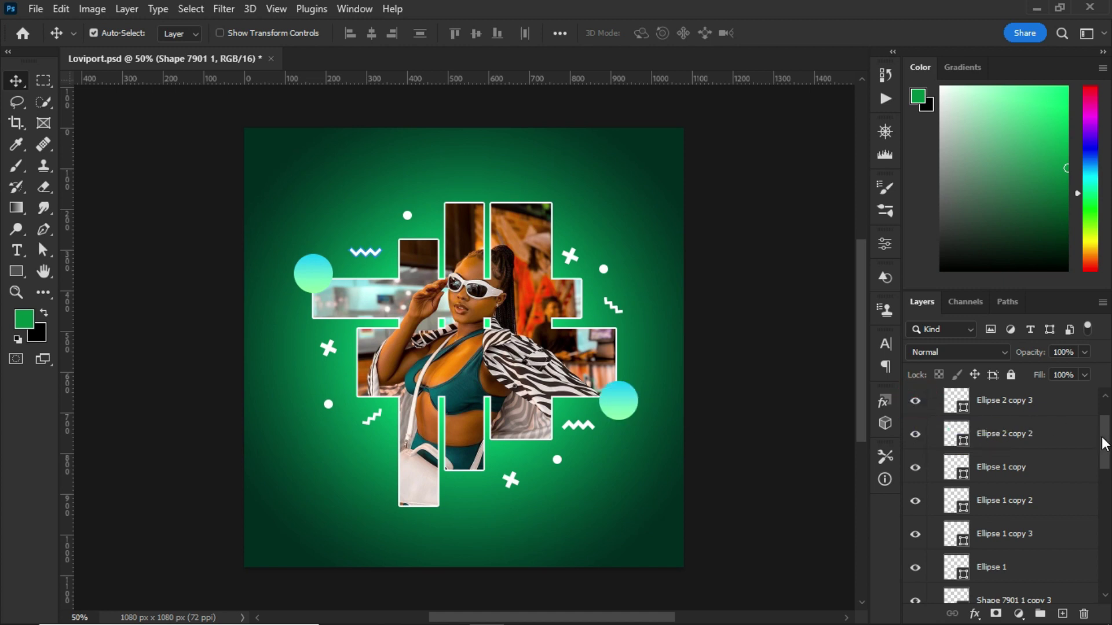
pyautogui.moveTo(1103, 443); pyautogui.dragTo(1099, 424)
# Step: Select the right cyan circle and undo a trial move downward
pyautogui.click(1094, 414)
pyautogui.scroll(-5, 1106, 459)
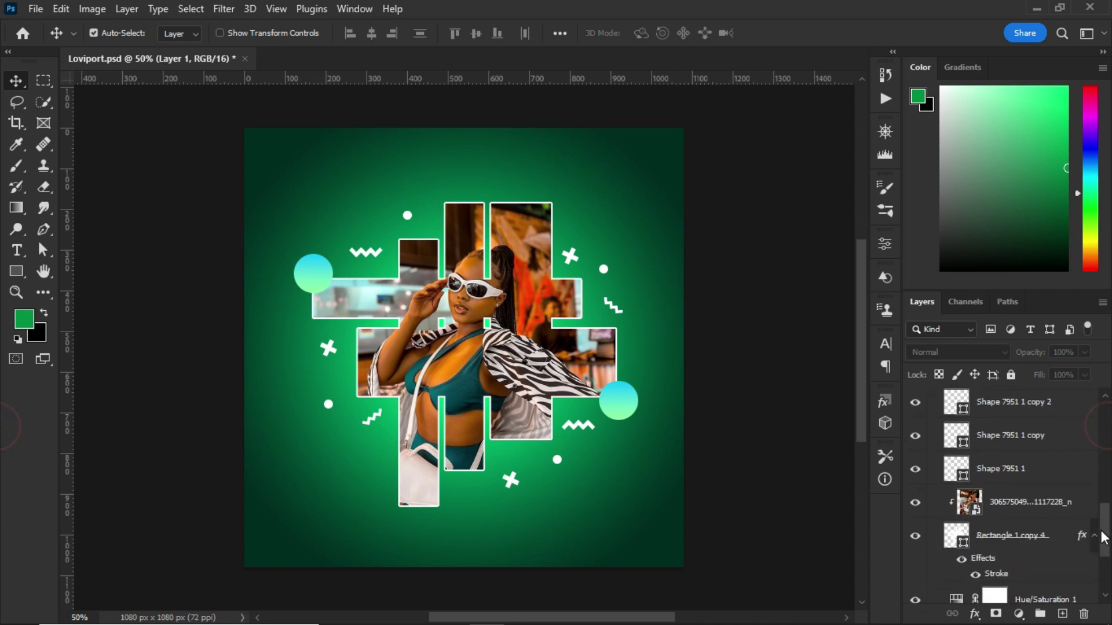
pyautogui.click(620, 401)
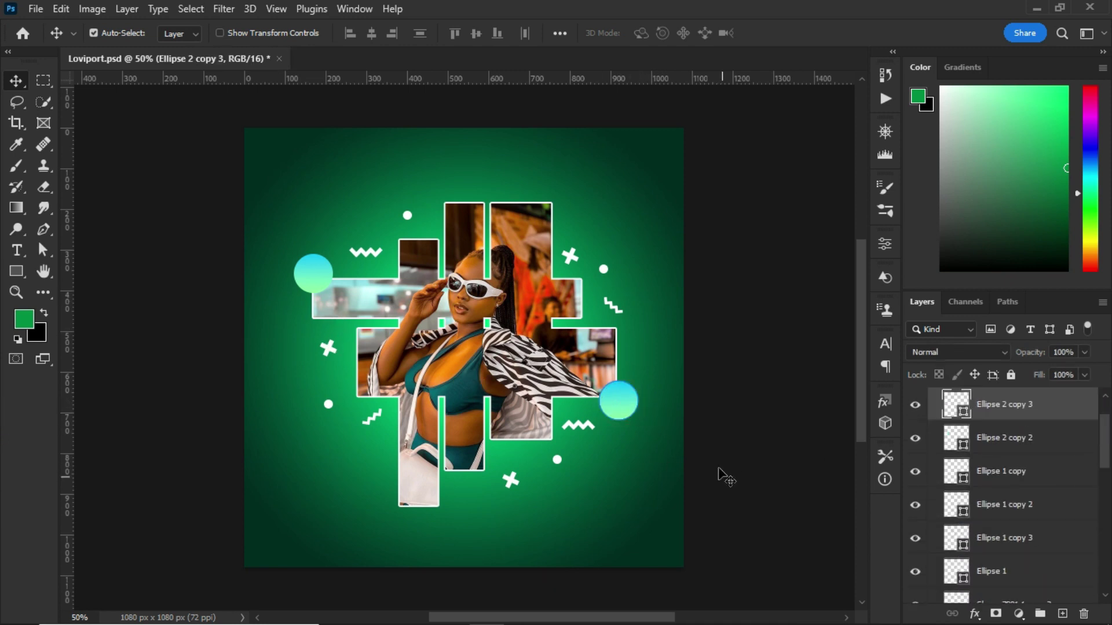
pyautogui.moveTo(590, 445); pyautogui.dragTo(575, 511)
pyautogui.hotkey('ctrl', 'z')
# Step: Inspect the circle's mint-to-cyan gradient fill settings
pyautogui.click(16, 271)
pyautogui.click(181, 34)
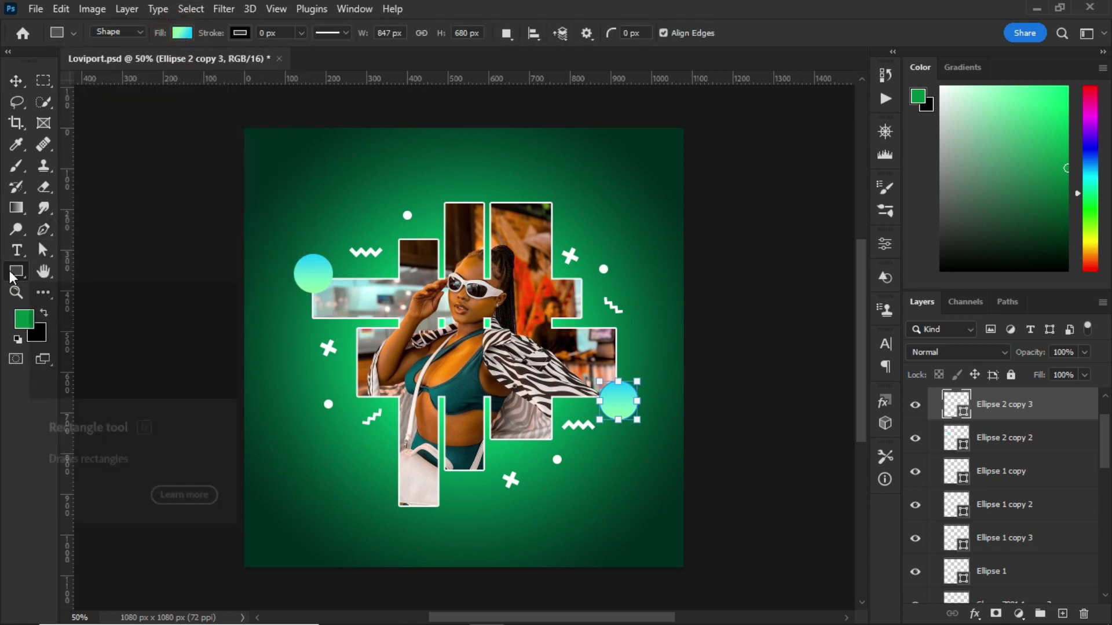
pyautogui.click(180, 33)
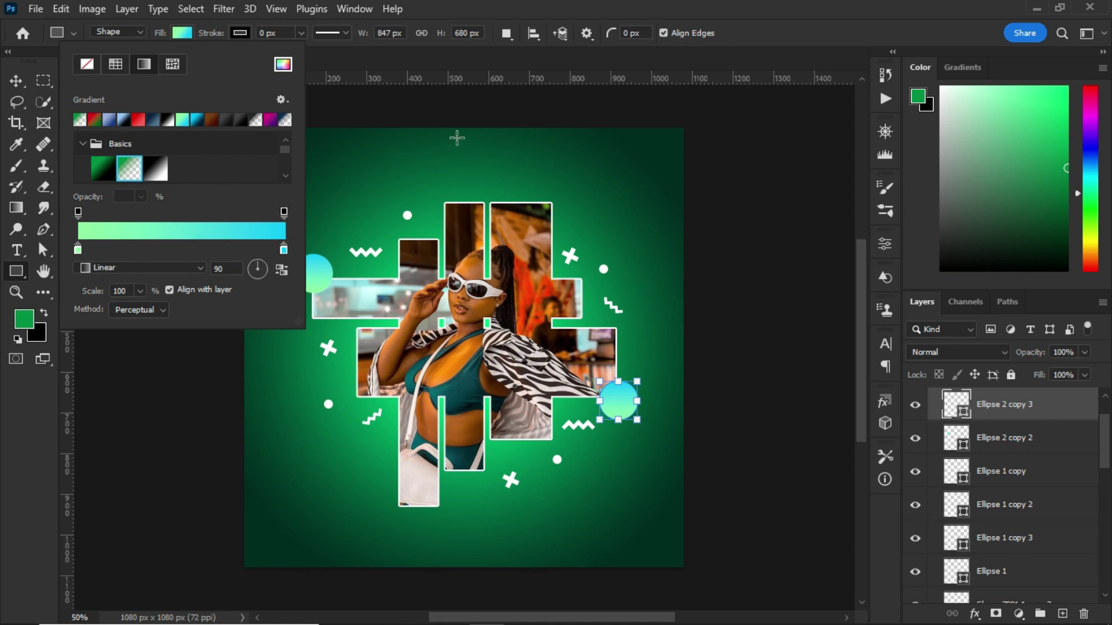
pyautogui.press('v')
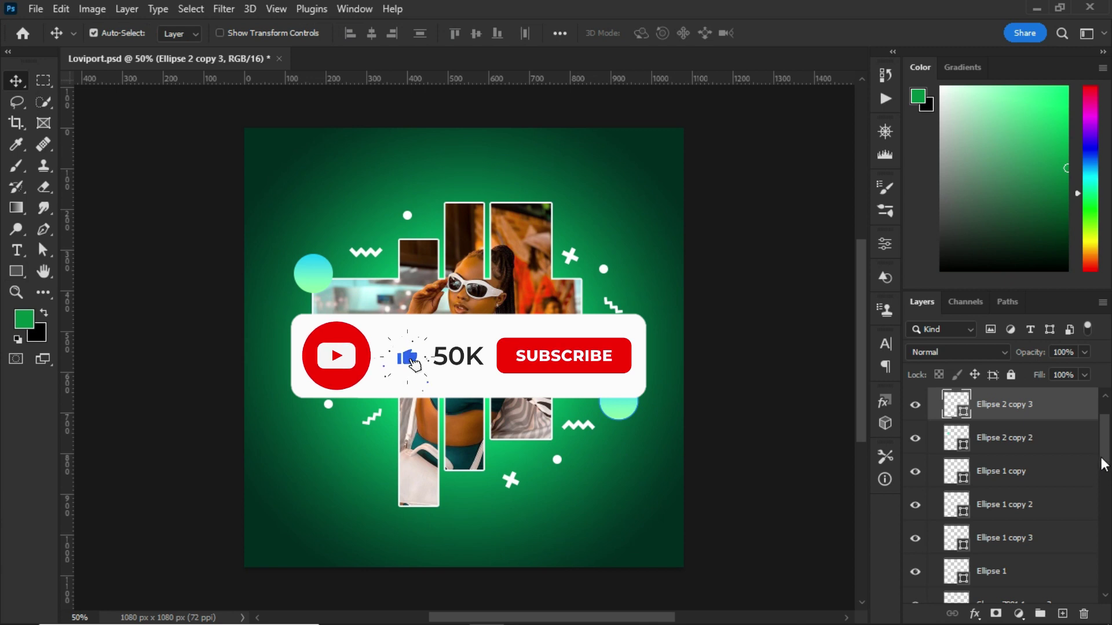
# Step: Show Ellipse 2 and Ellipse 2 copy, then nudge the upper-right green circle
pyautogui.moveTo(1105, 457); pyautogui.dragTo(1089, 581)
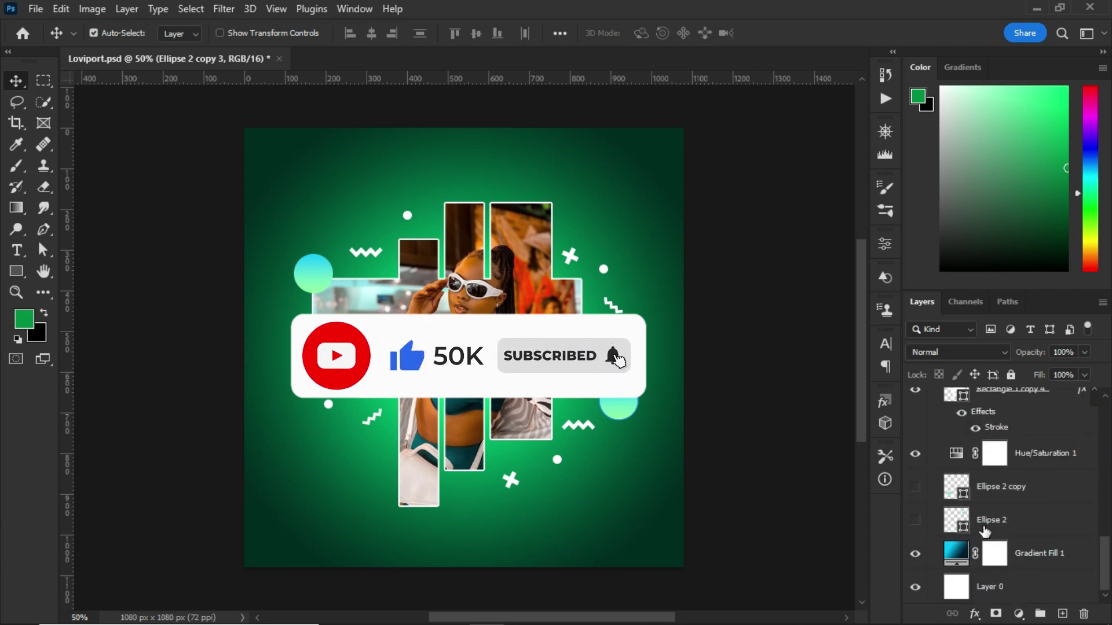
pyautogui.click(913, 520)
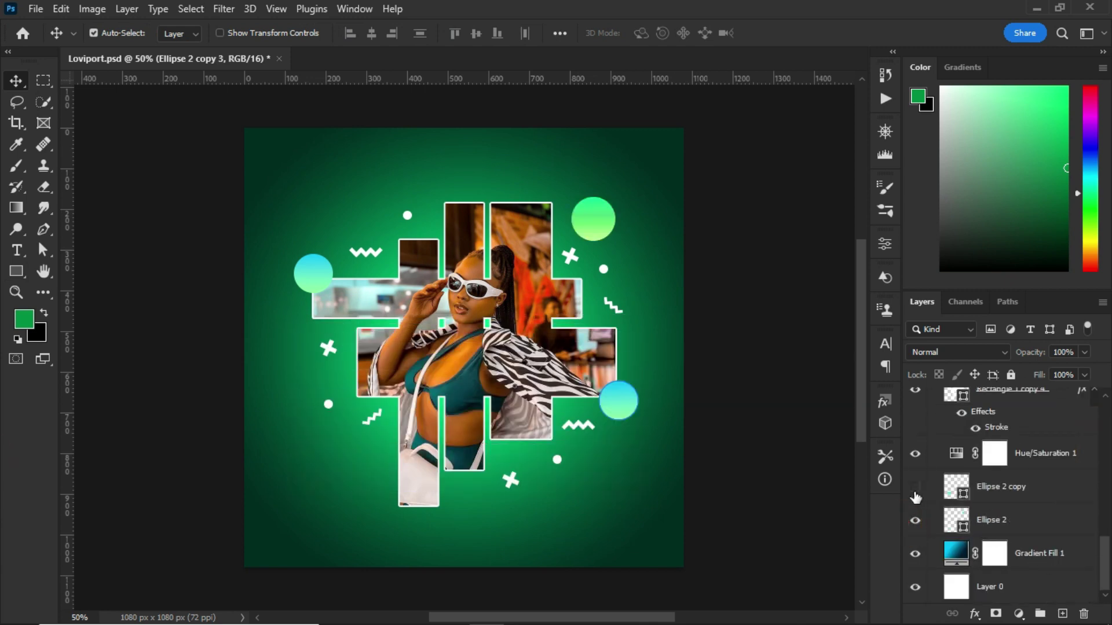
pyautogui.click(915, 489)
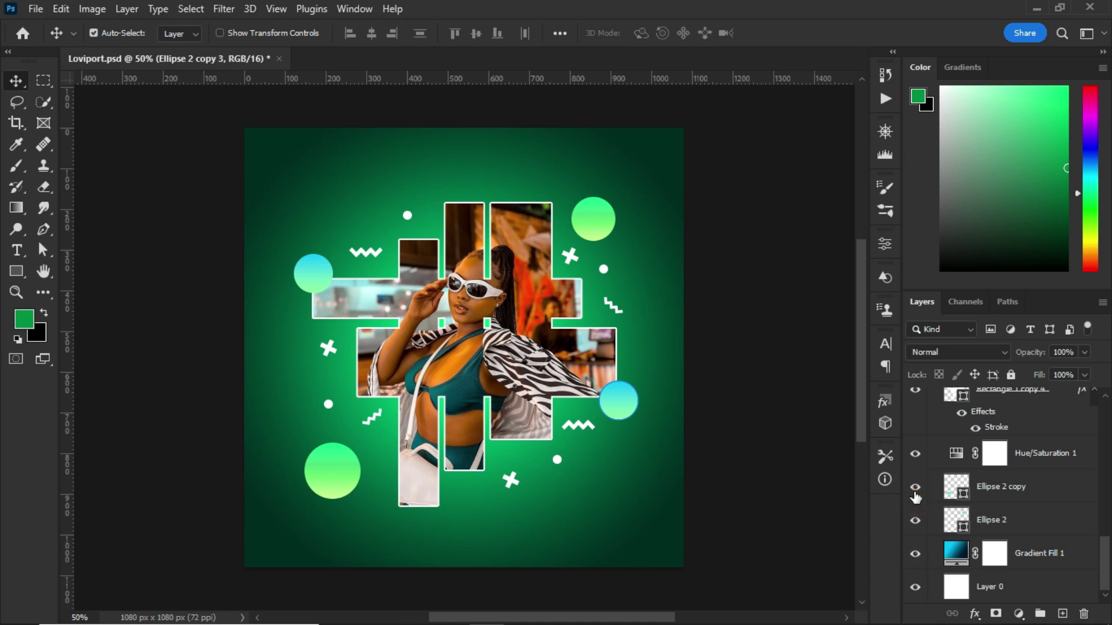
pyautogui.click(1010, 524)
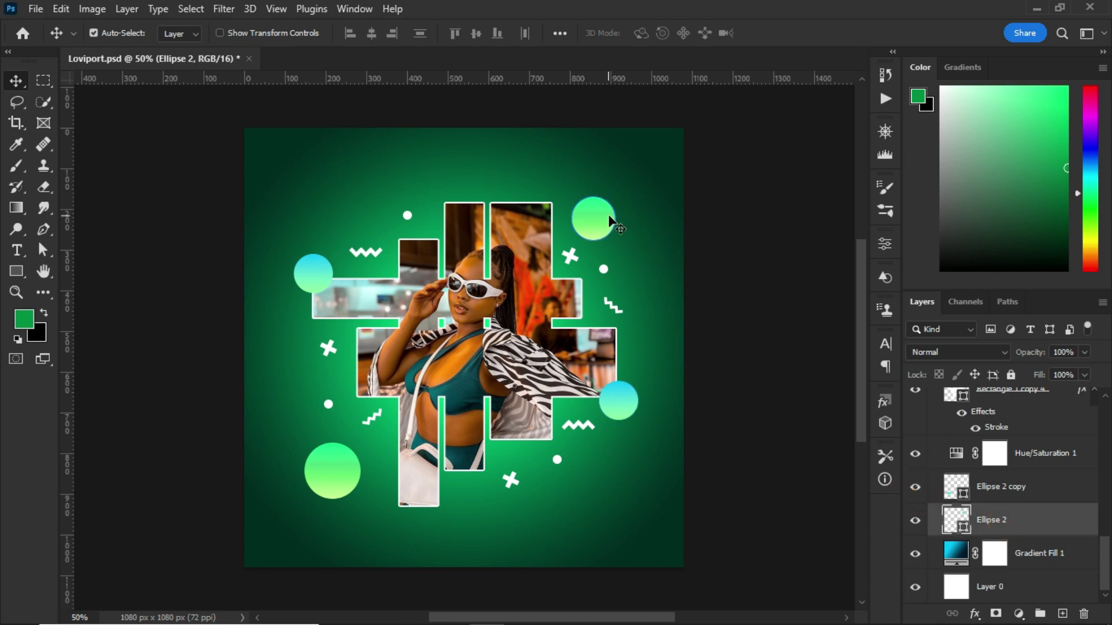
pyautogui.moveTo(599, 210); pyautogui.dragTo(575, 240)
pyautogui.press('ctrl')
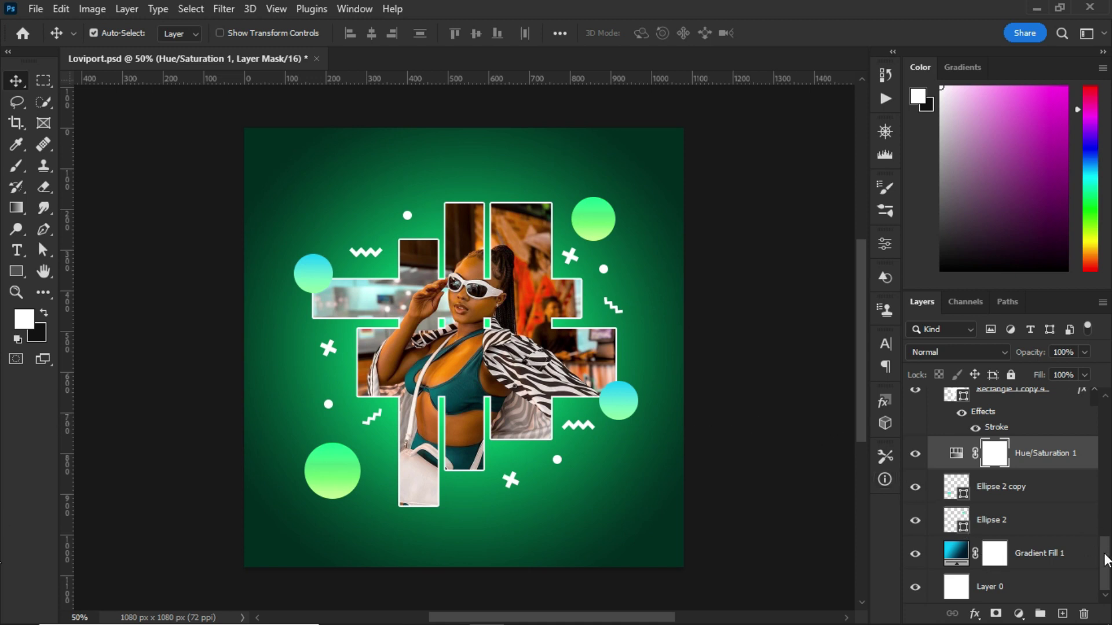
# Step: Collapse Group 1, show and select Layer 1, and remove the extra Layer 2
pyautogui.moveTo(1104, 555); pyautogui.dragTo(1104, 425)
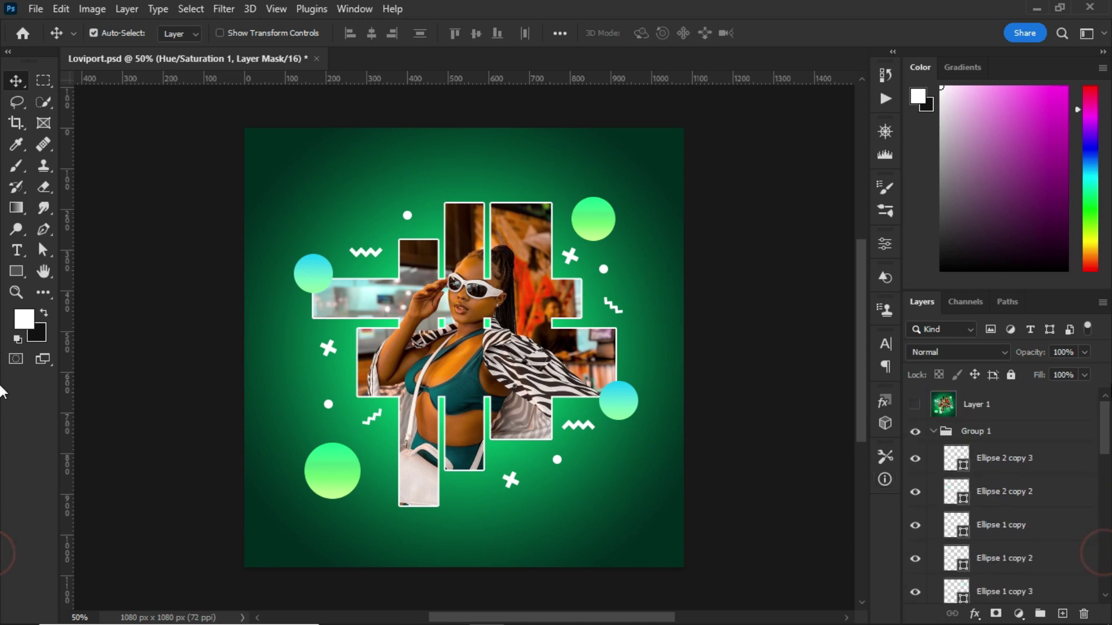
pyautogui.click(942, 432)
pyautogui.click(933, 431)
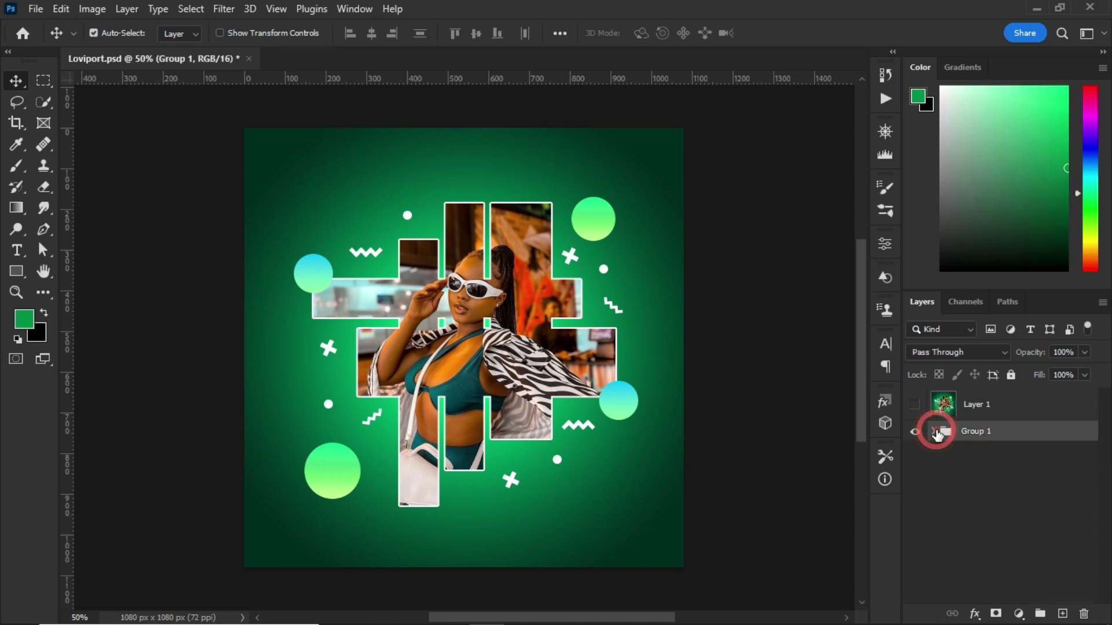
pyautogui.click(913, 405)
pyautogui.click(999, 414)
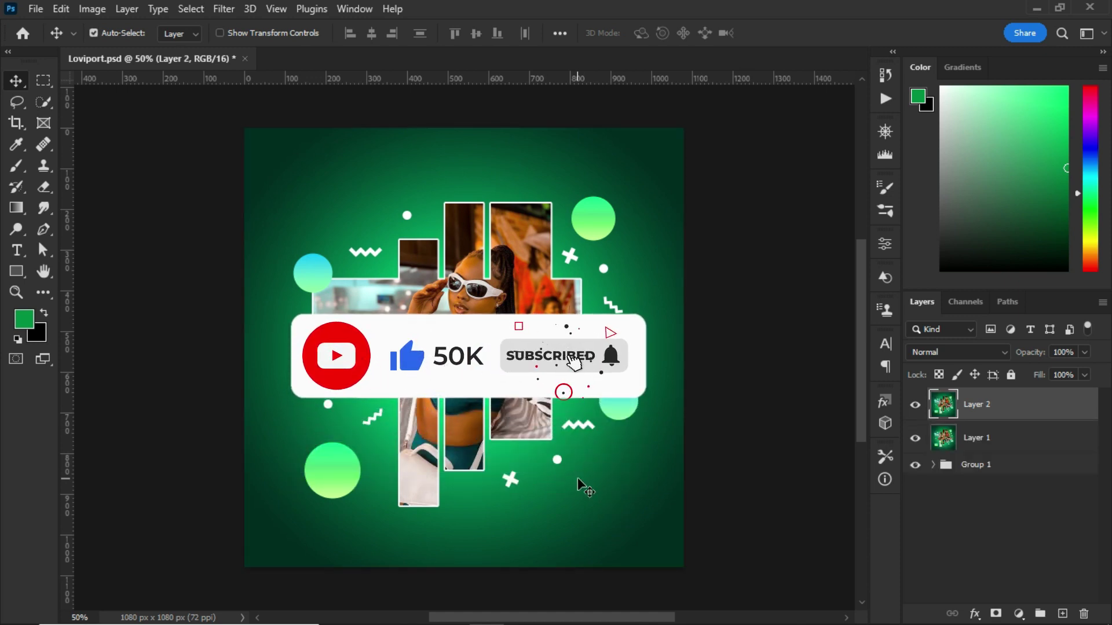
pyautogui.hotkey('ctrl', 'z')
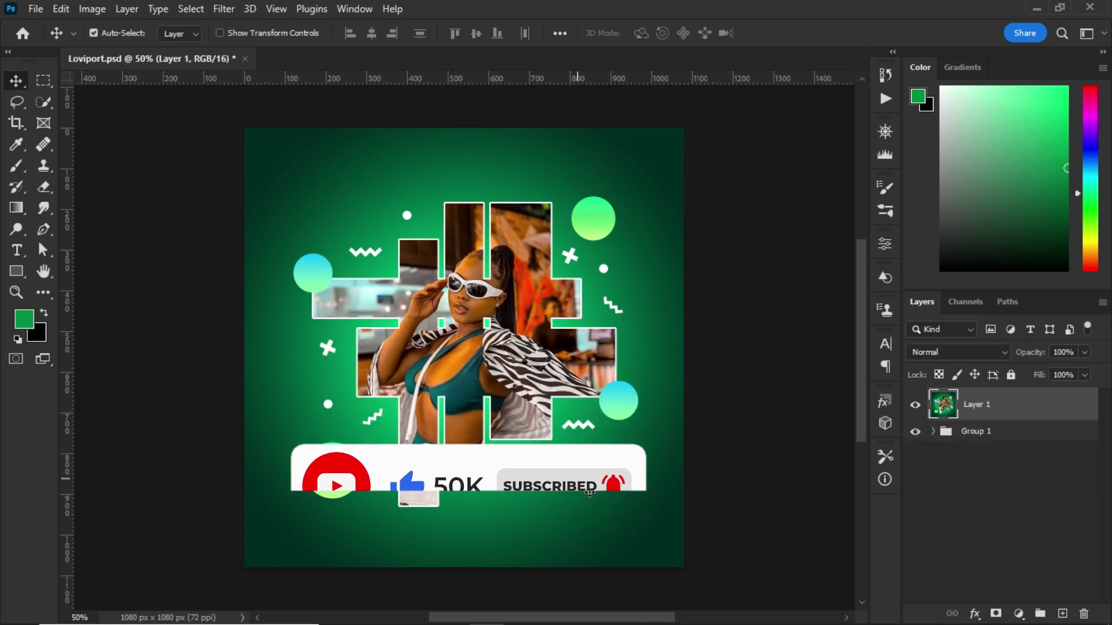